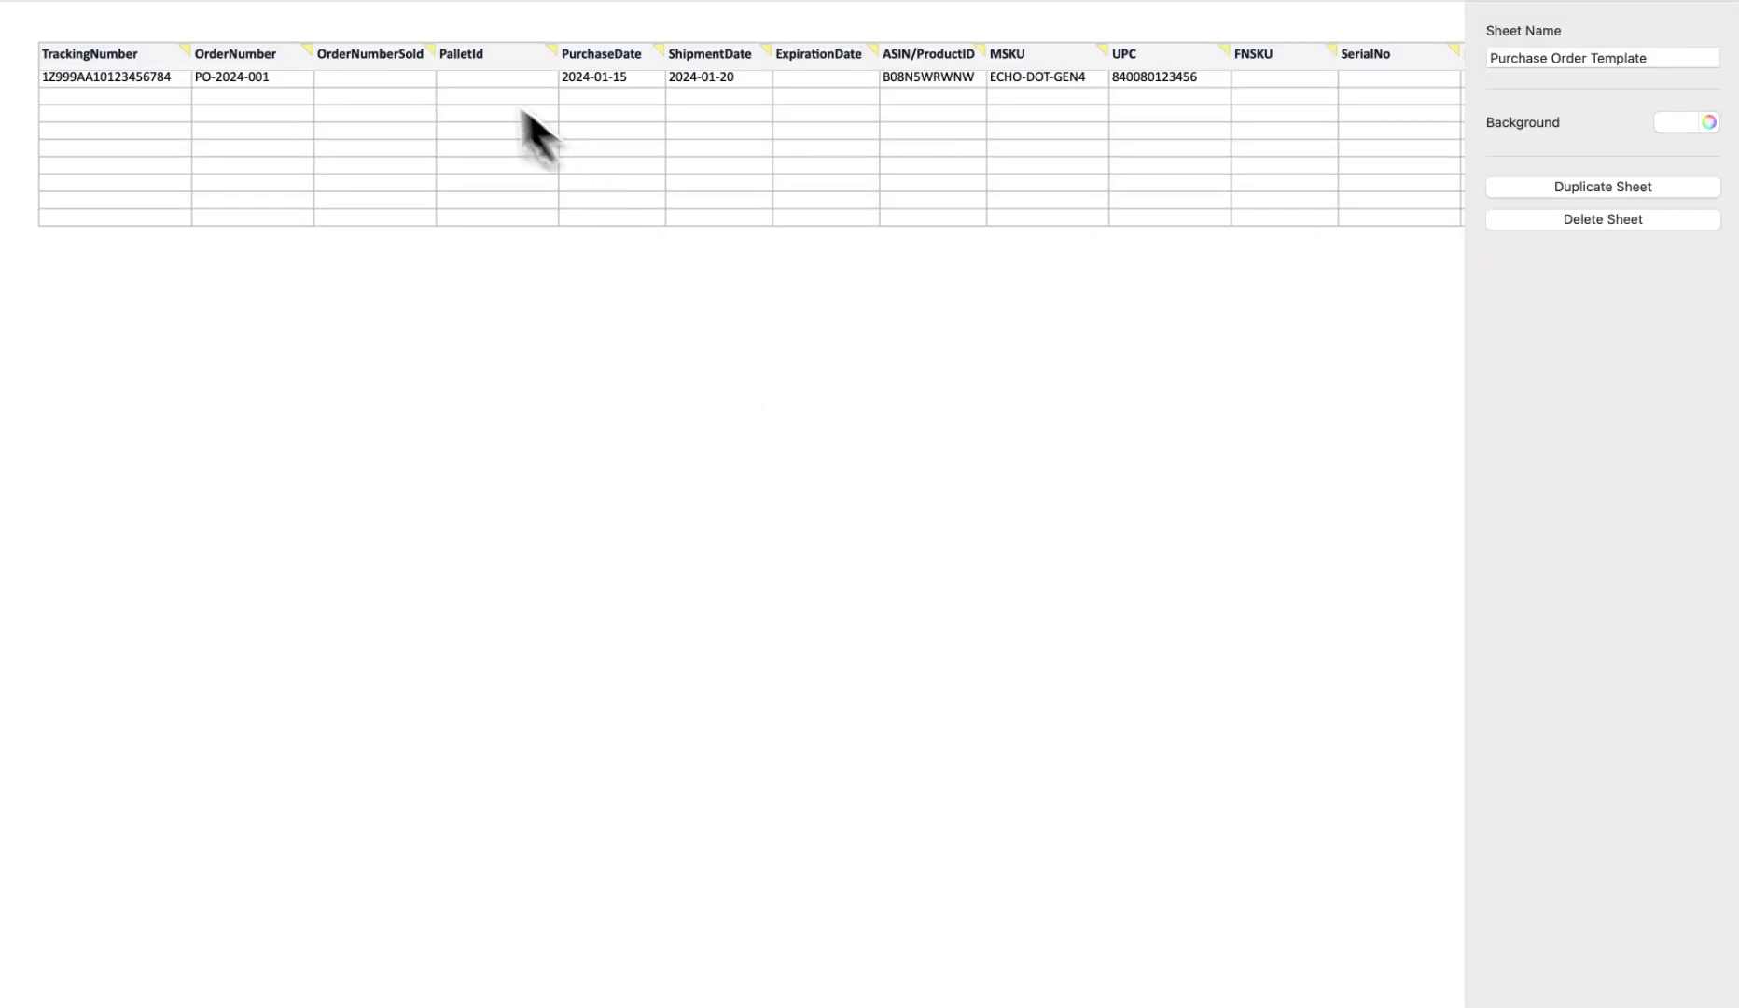
- Review the Instructions sheet and examine the Purchase Order Template columns from TrackingNumber through Notes
{"action": "left_click", "coordinate": [357, 9]}
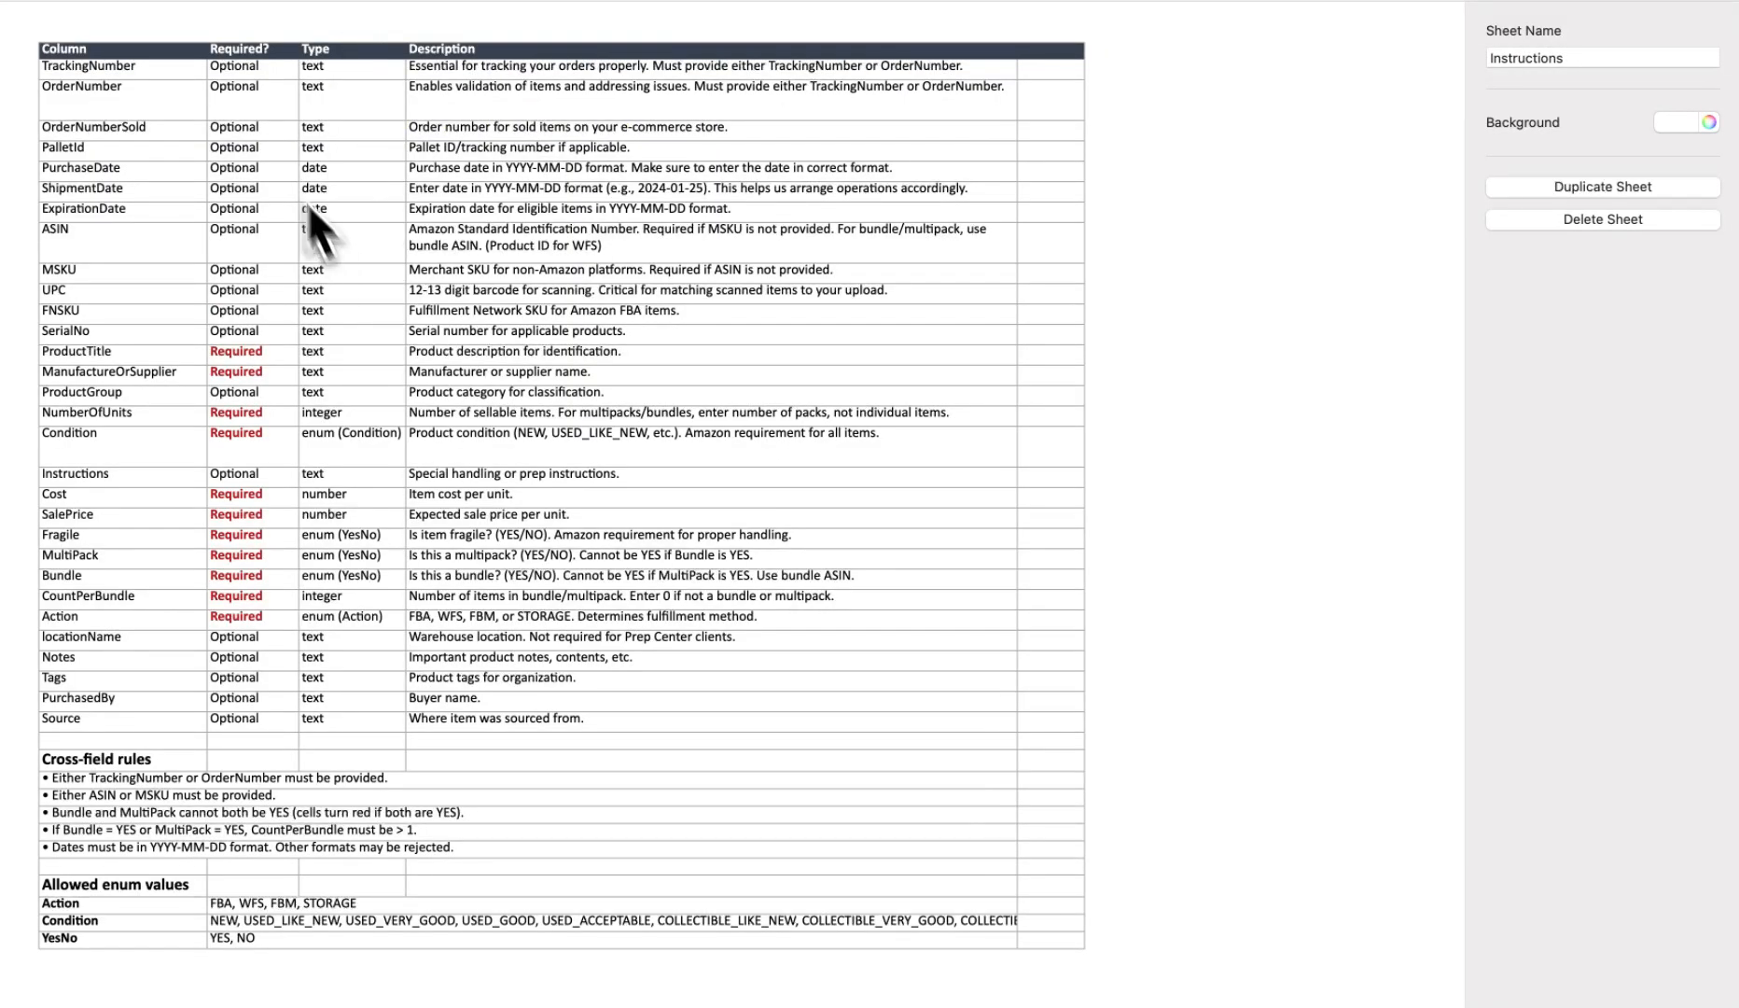
{"action": "left_click", "coordinate": [196, 9]}
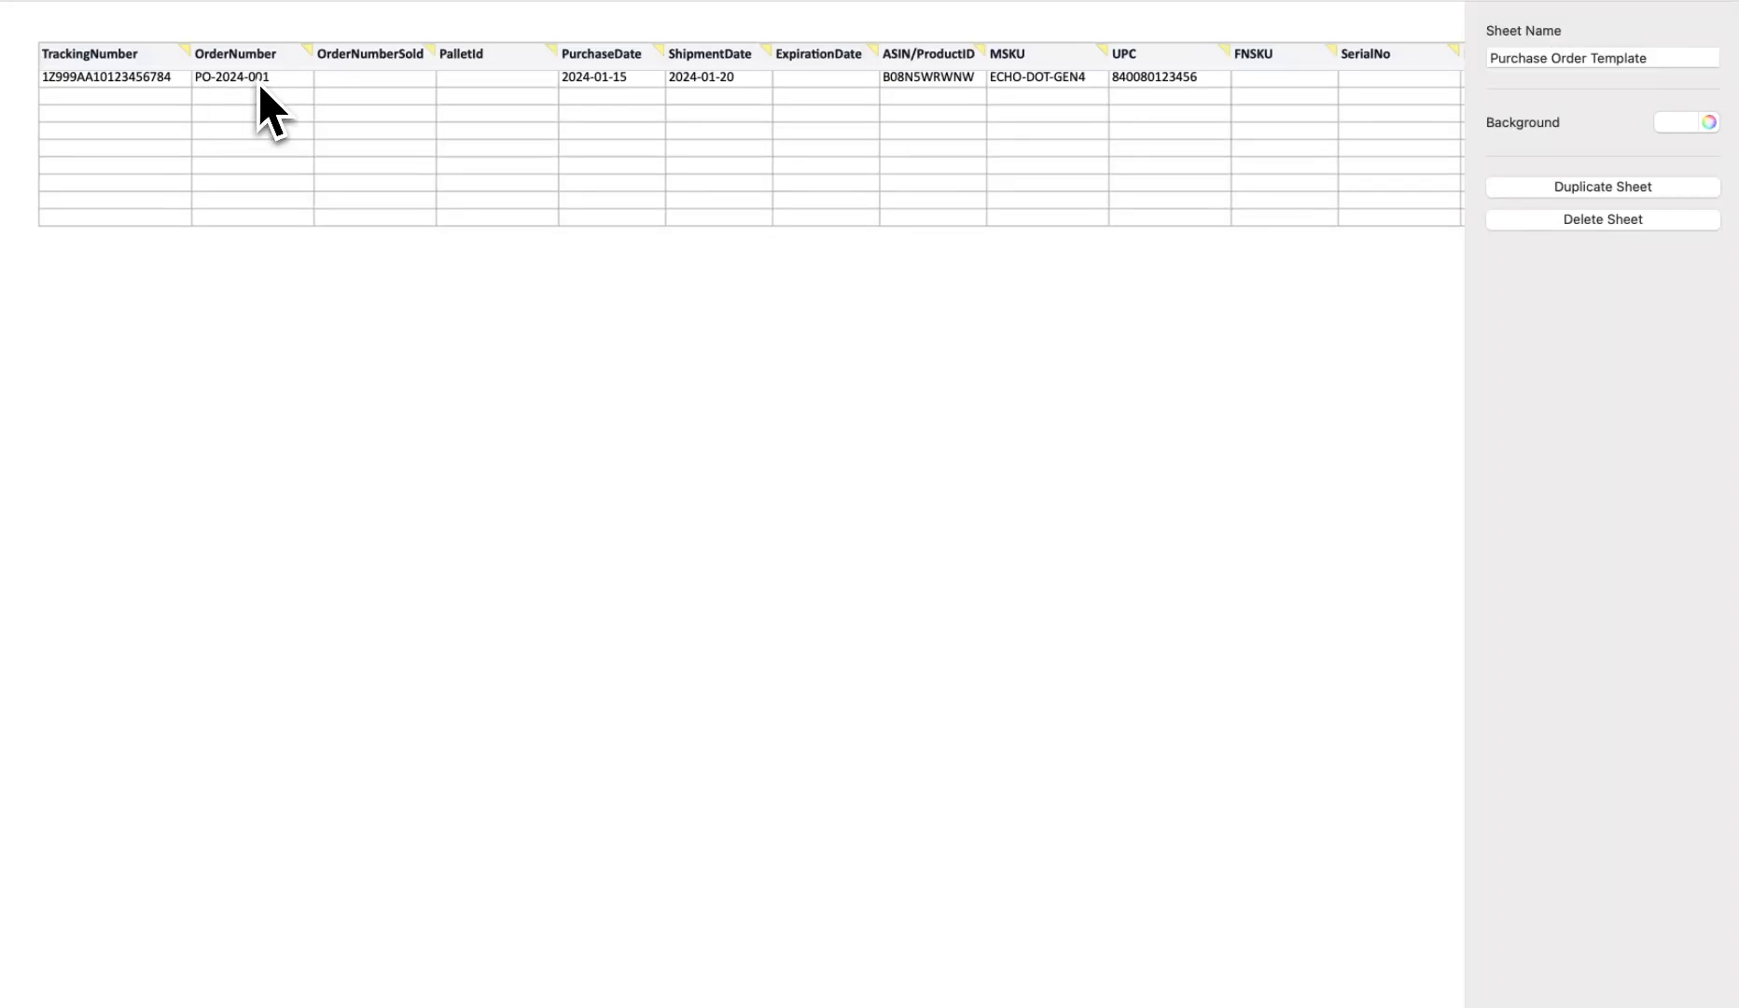
{"action": "scroll", "coordinate": [742, 108], "scroll_direction": "right", "scroll_amount": 5}
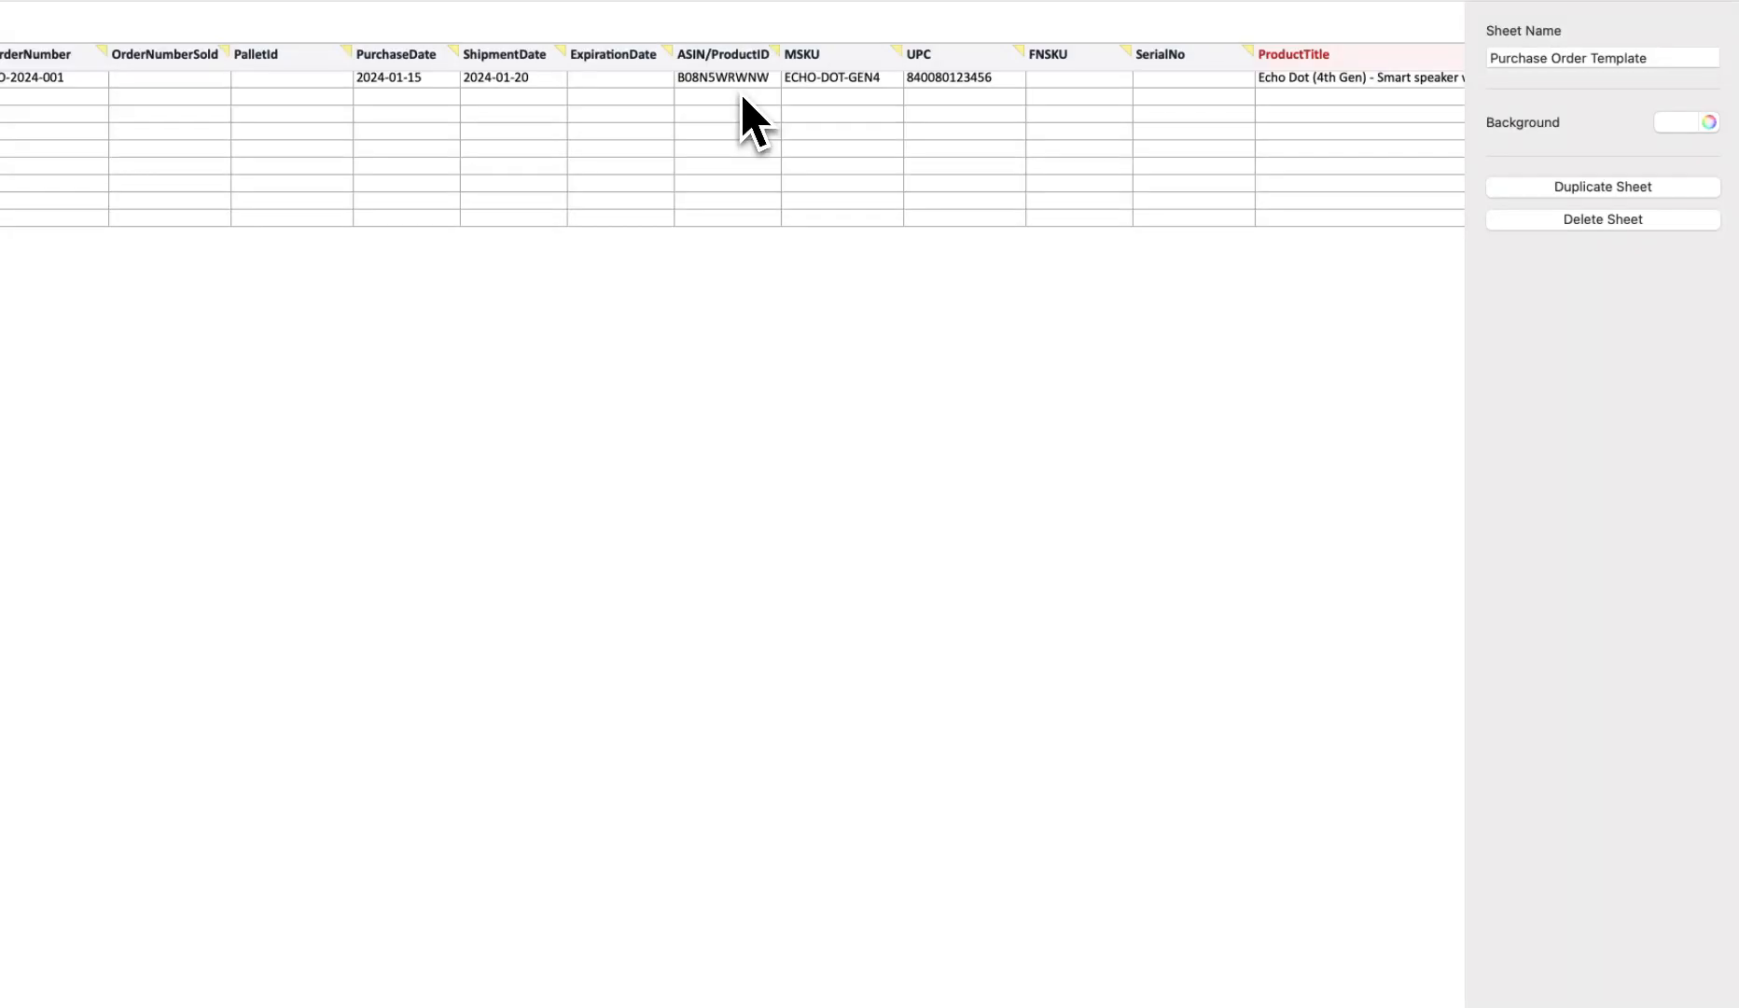
{"action": "scroll", "coordinate": [741, 108], "scroll_direction": "right", "scroll_amount": 9}
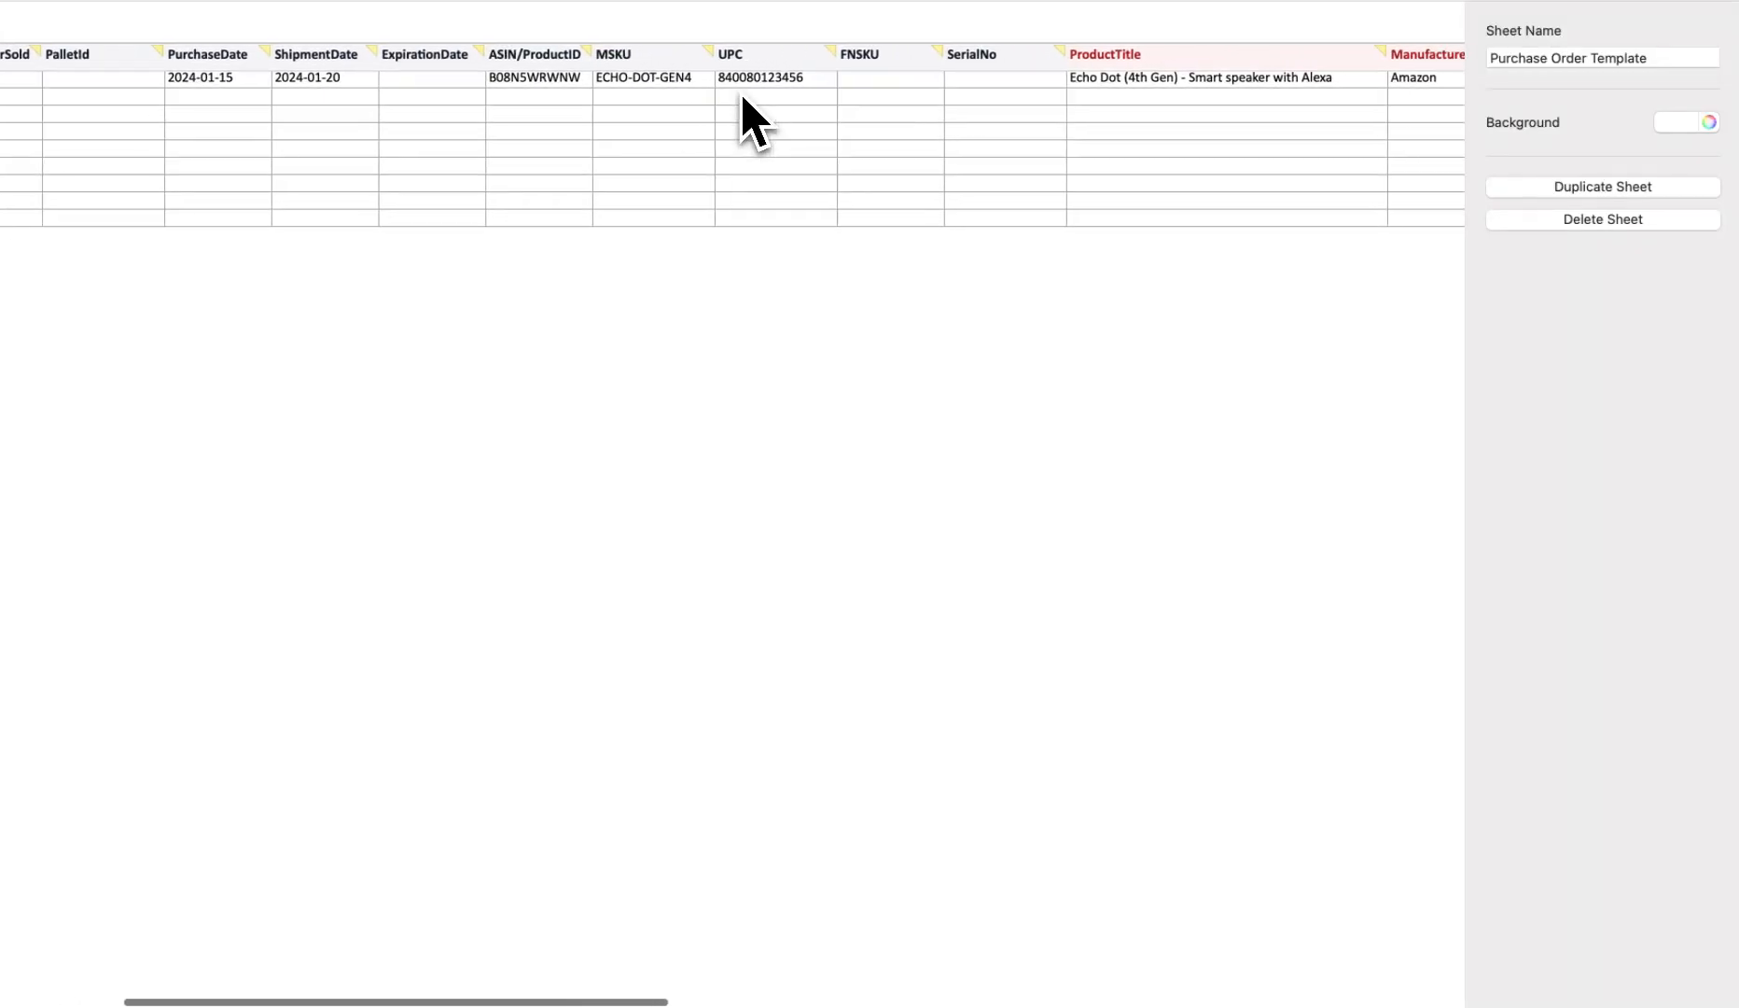
{"action": "scroll", "coordinate": [743, 97], "scroll_direction": "right", "scroll_amount": 8}
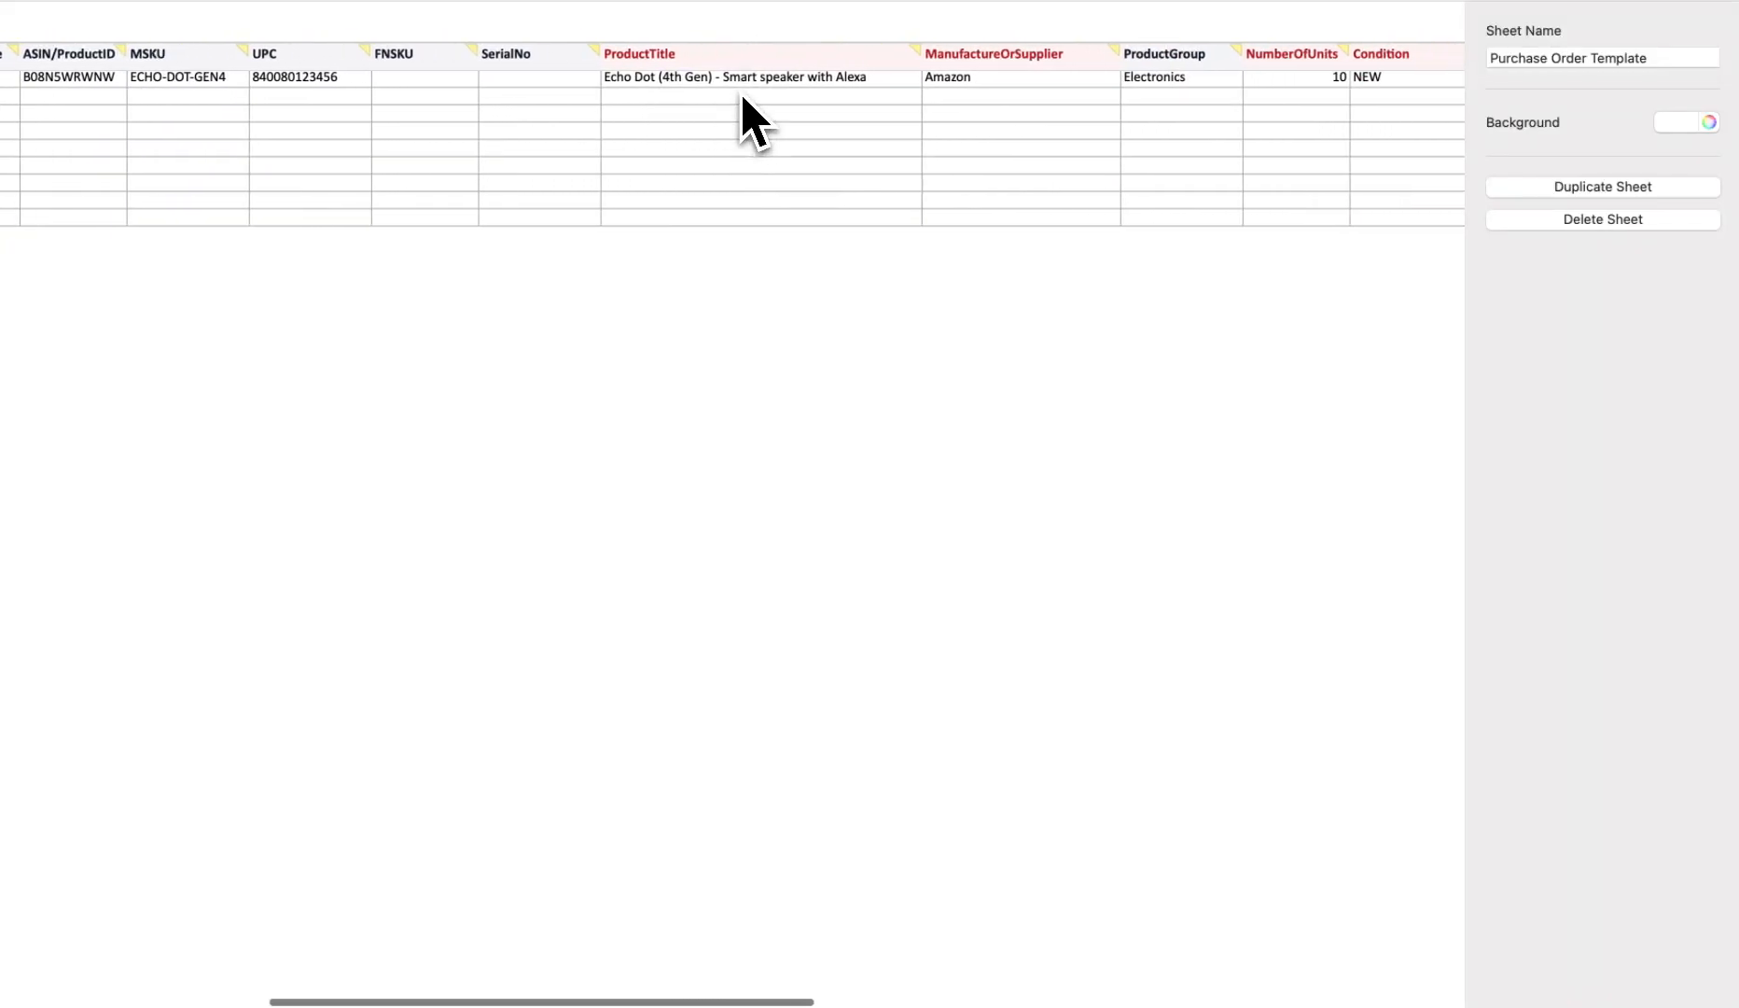
{"action": "scroll", "coordinate": [922, 89], "scroll_direction": "right", "scroll_amount": 6}
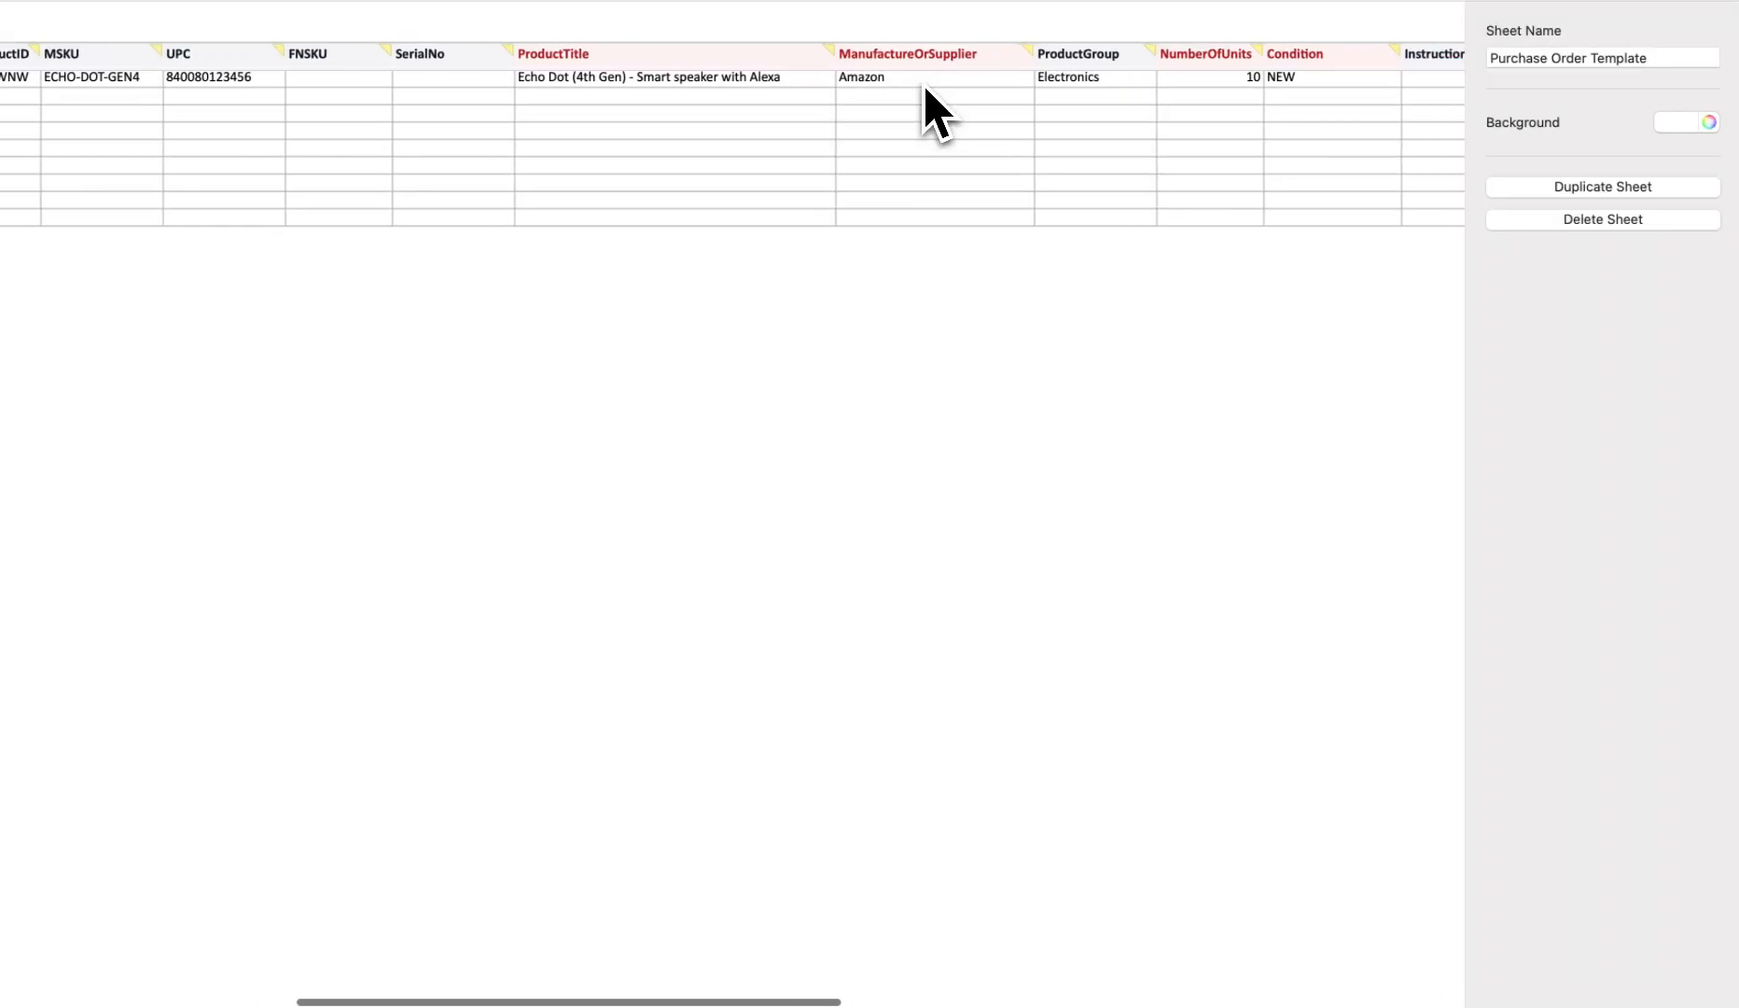
{"action": "scroll", "coordinate": [926, 90], "scroll_direction": "right", "scroll_amount": 2}
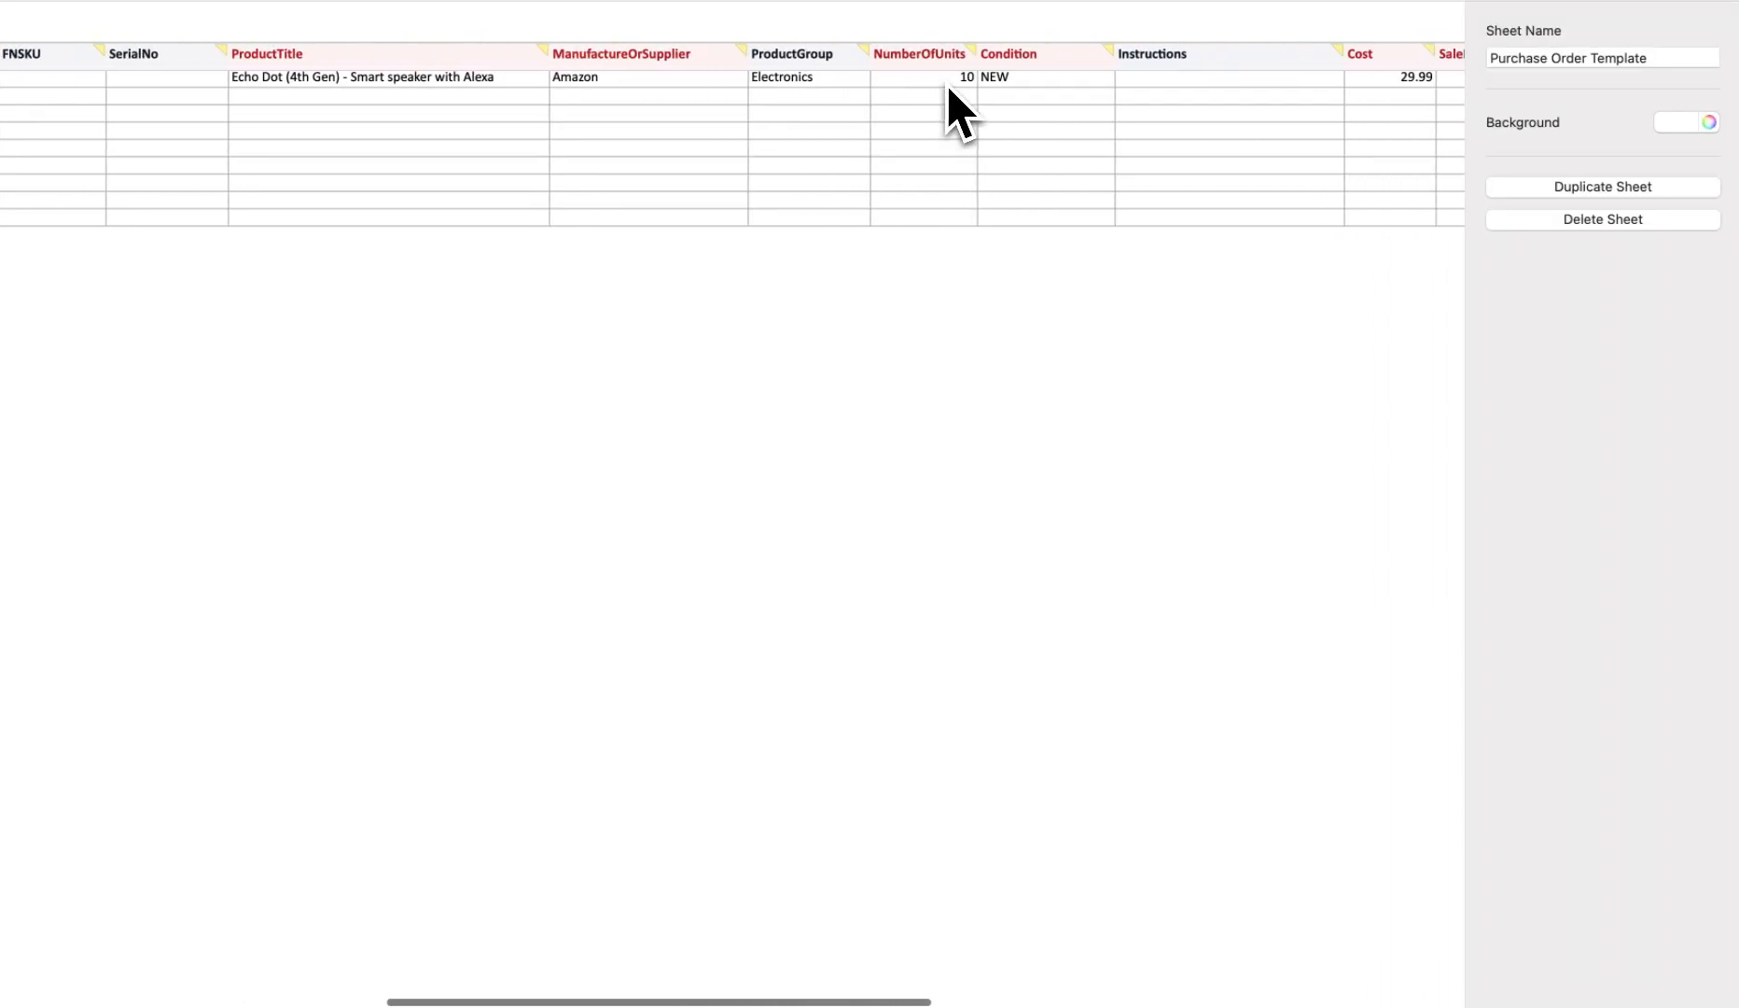
{"action": "scroll", "coordinate": [949, 90], "scroll_direction": "right", "scroll_amount": 3}
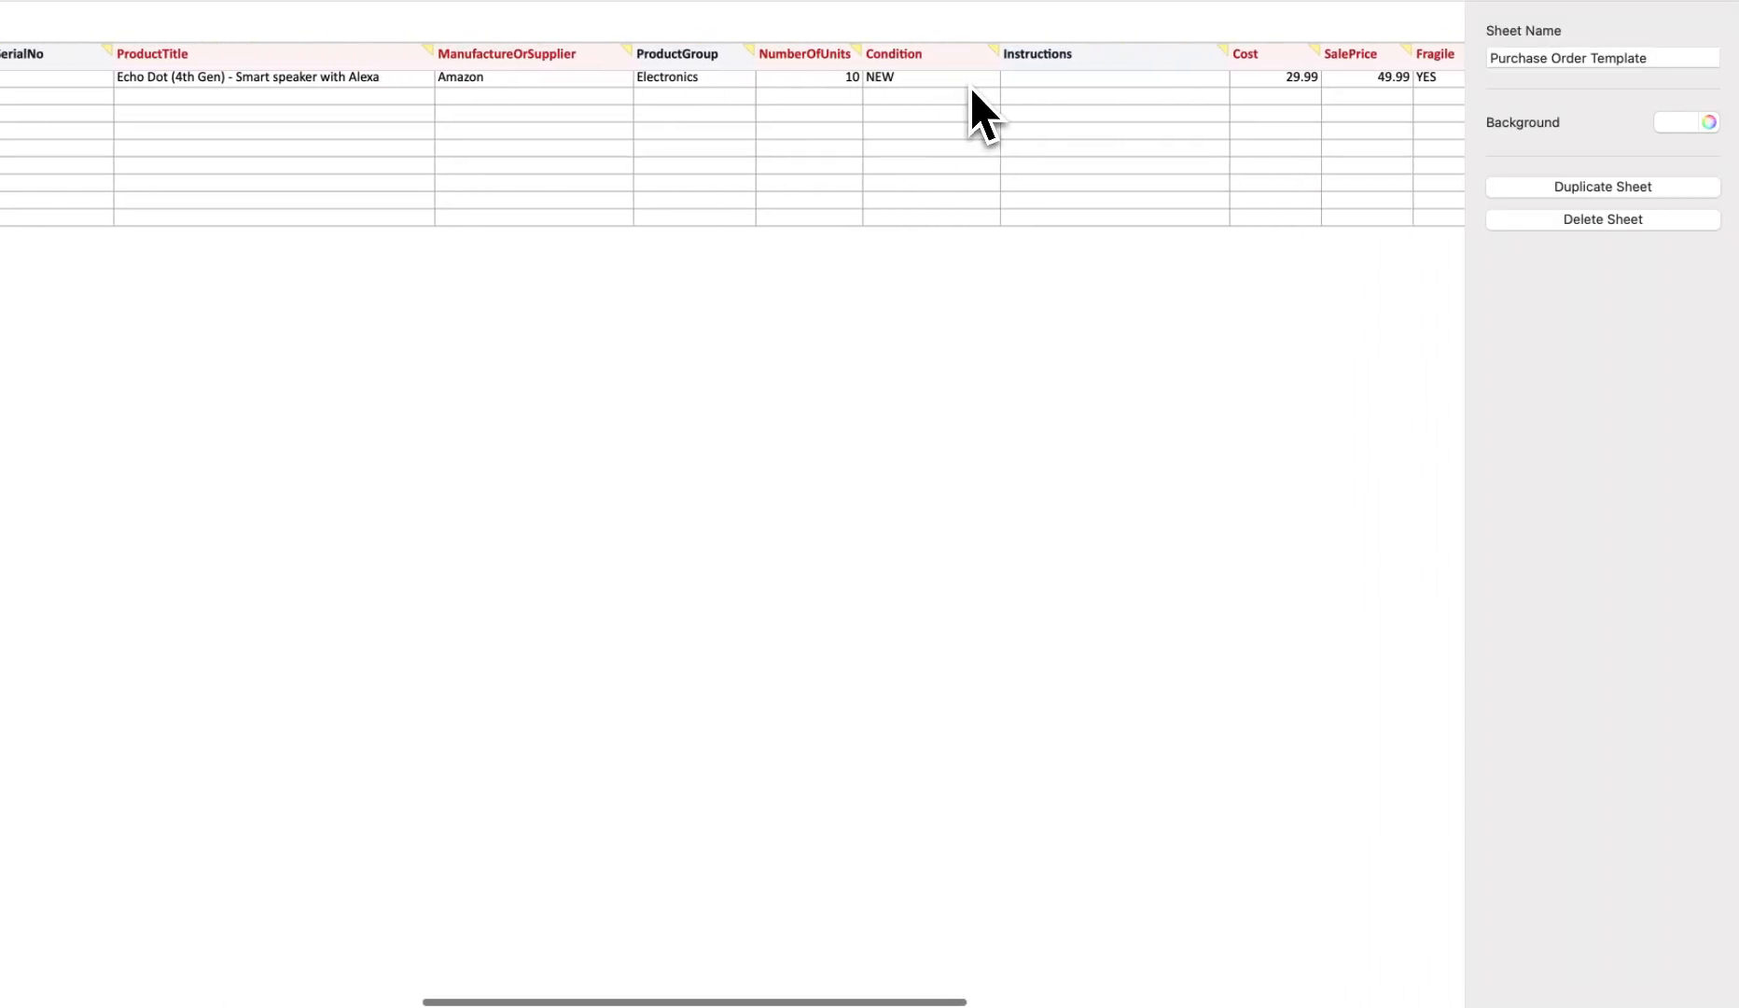
{"action": "scroll", "coordinate": [972, 88], "scroll_direction": "right", "scroll_amount": 2}
{"action": "scroll", "coordinate": [972, 90], "scroll_direction": "right", "scroll_amount": 5}
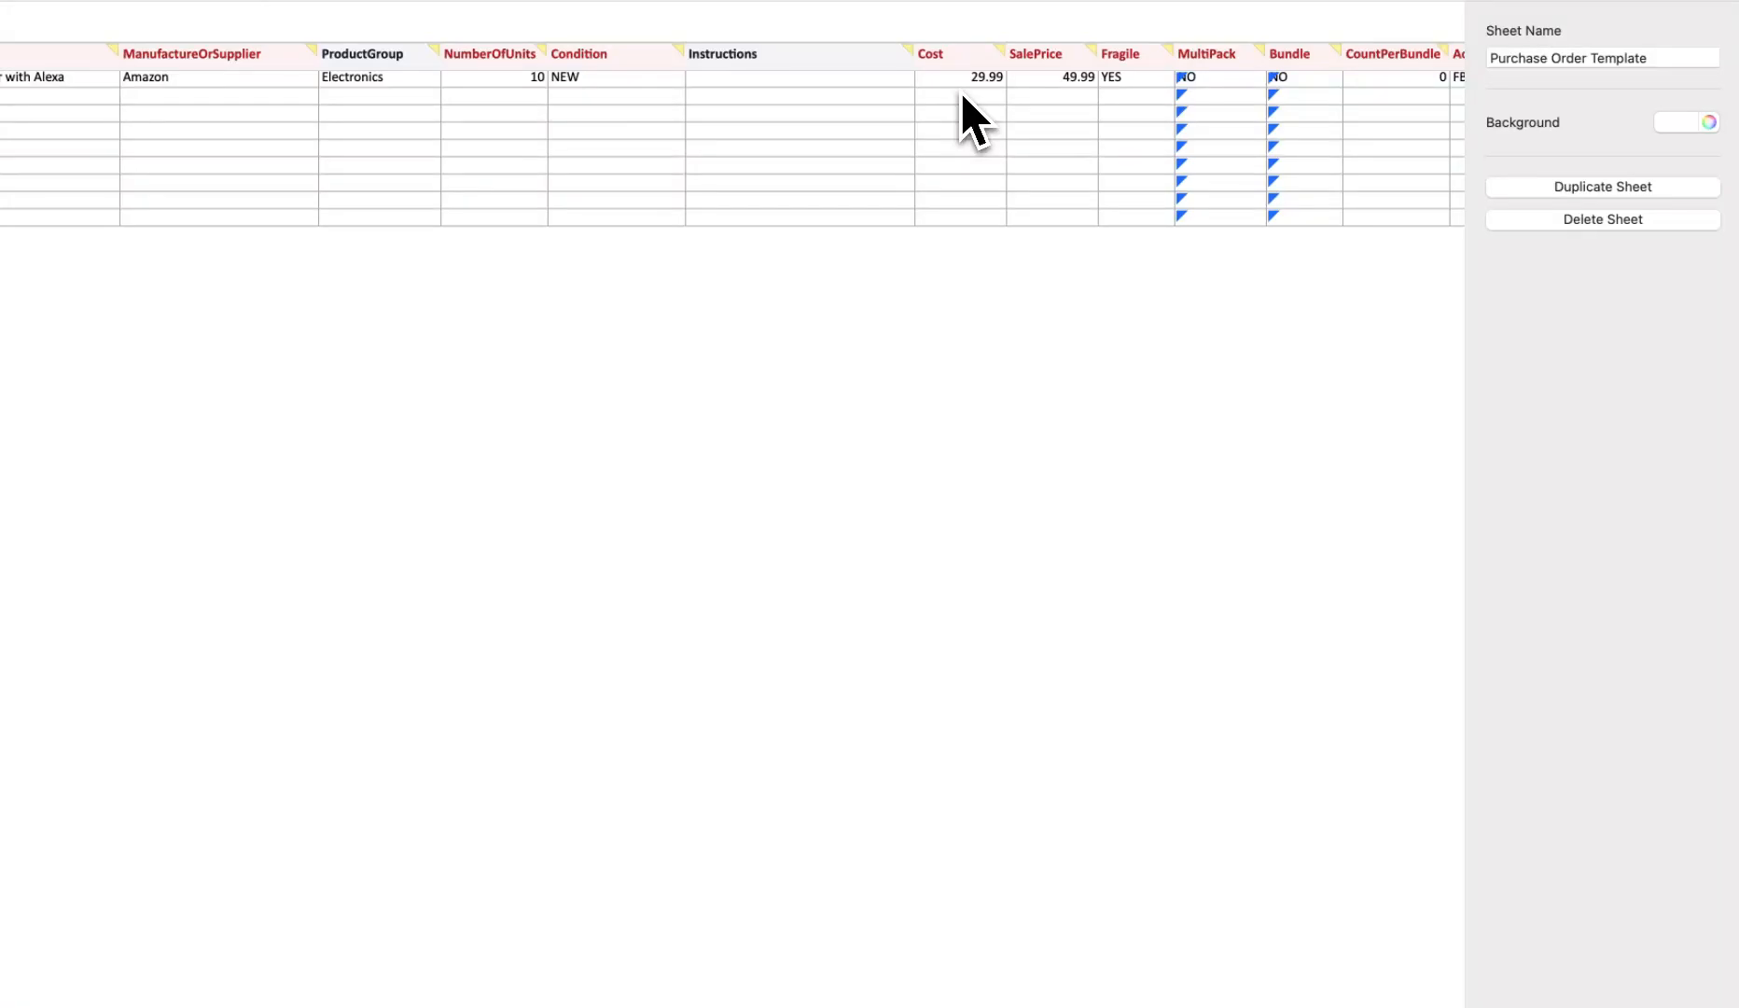
{"action": "scroll", "coordinate": [970, 116], "scroll_direction": "right", "scroll_amount": 10}
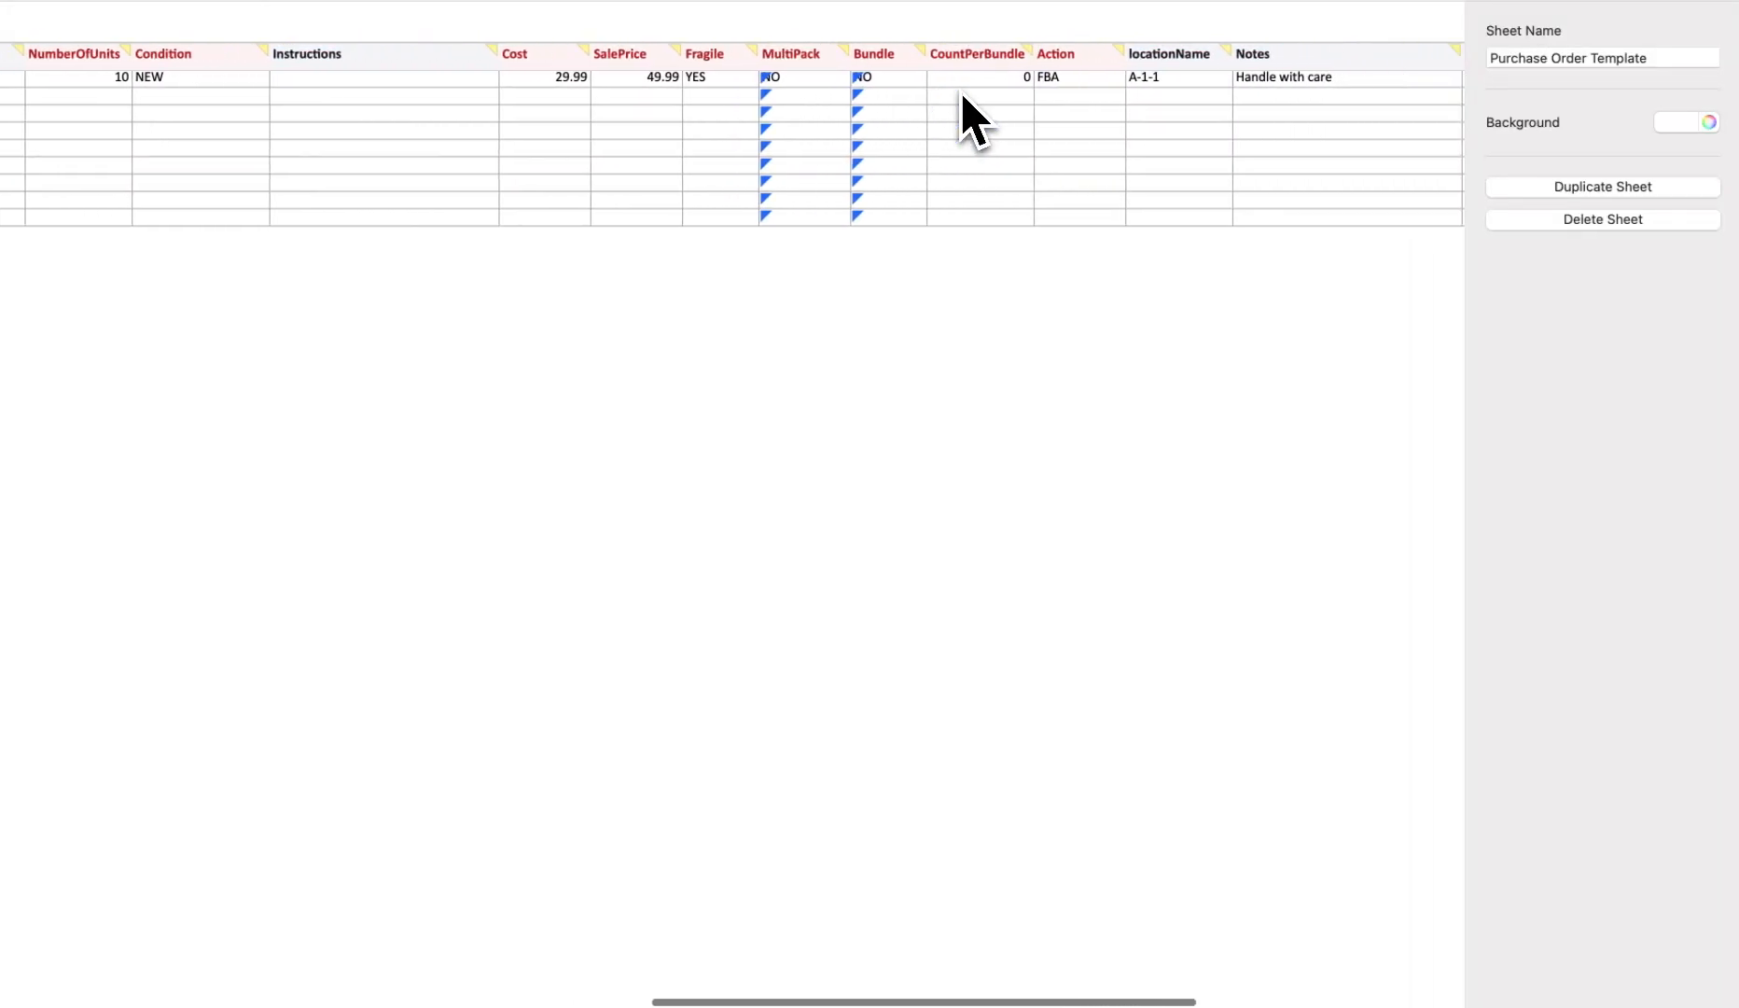
- Examine the allowed Action choices and the locationName entry in the template's sample row
{"action": "left_click", "coordinate": [1039, 81]}
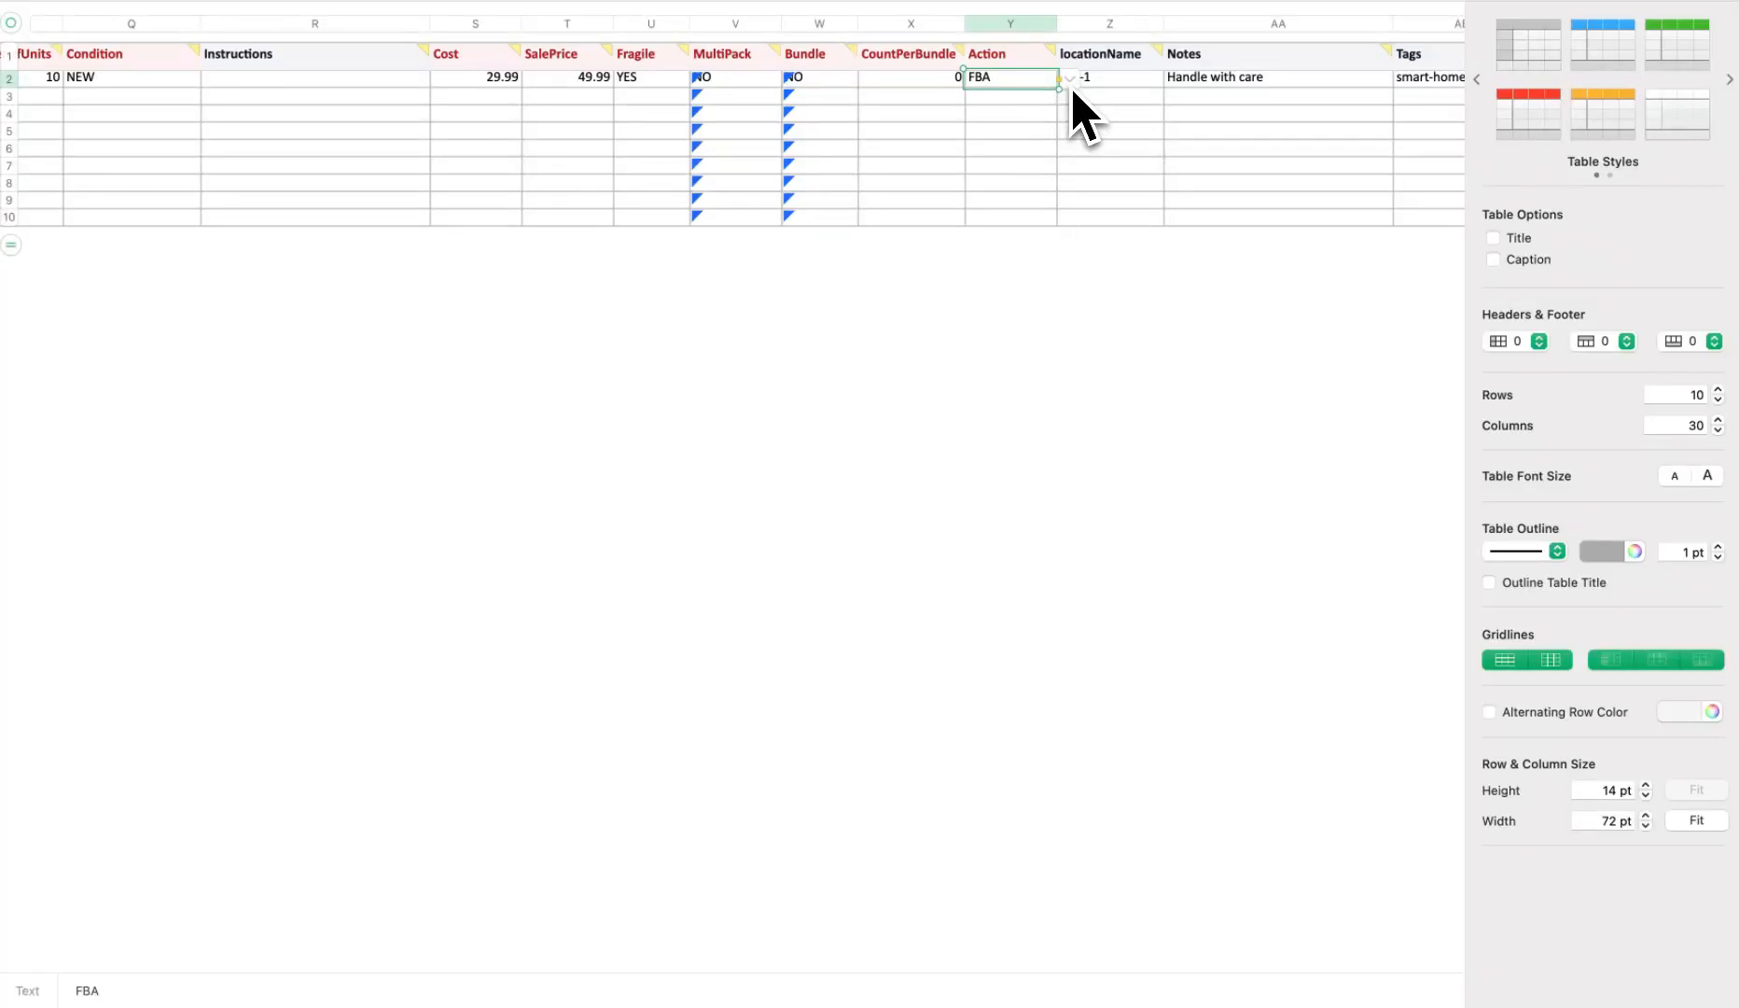
{"action": "left_click", "coordinate": [1070, 82]}
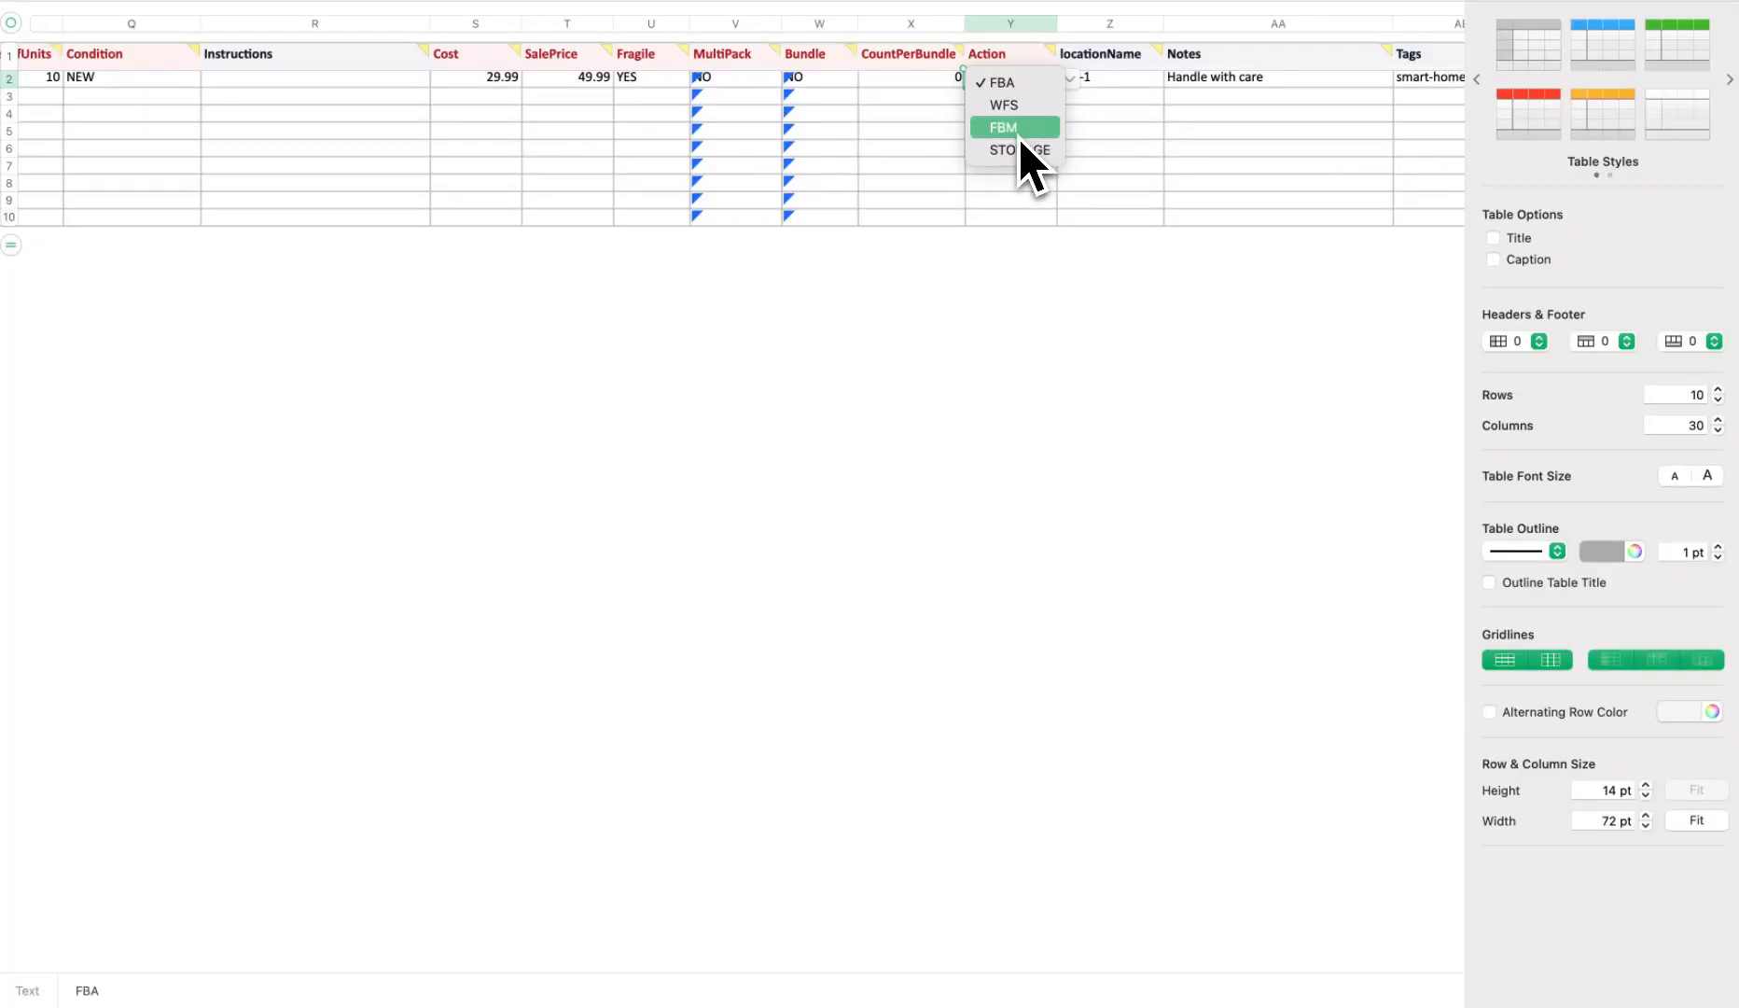
{"action": "left_click", "coordinate": [1105, 85]}
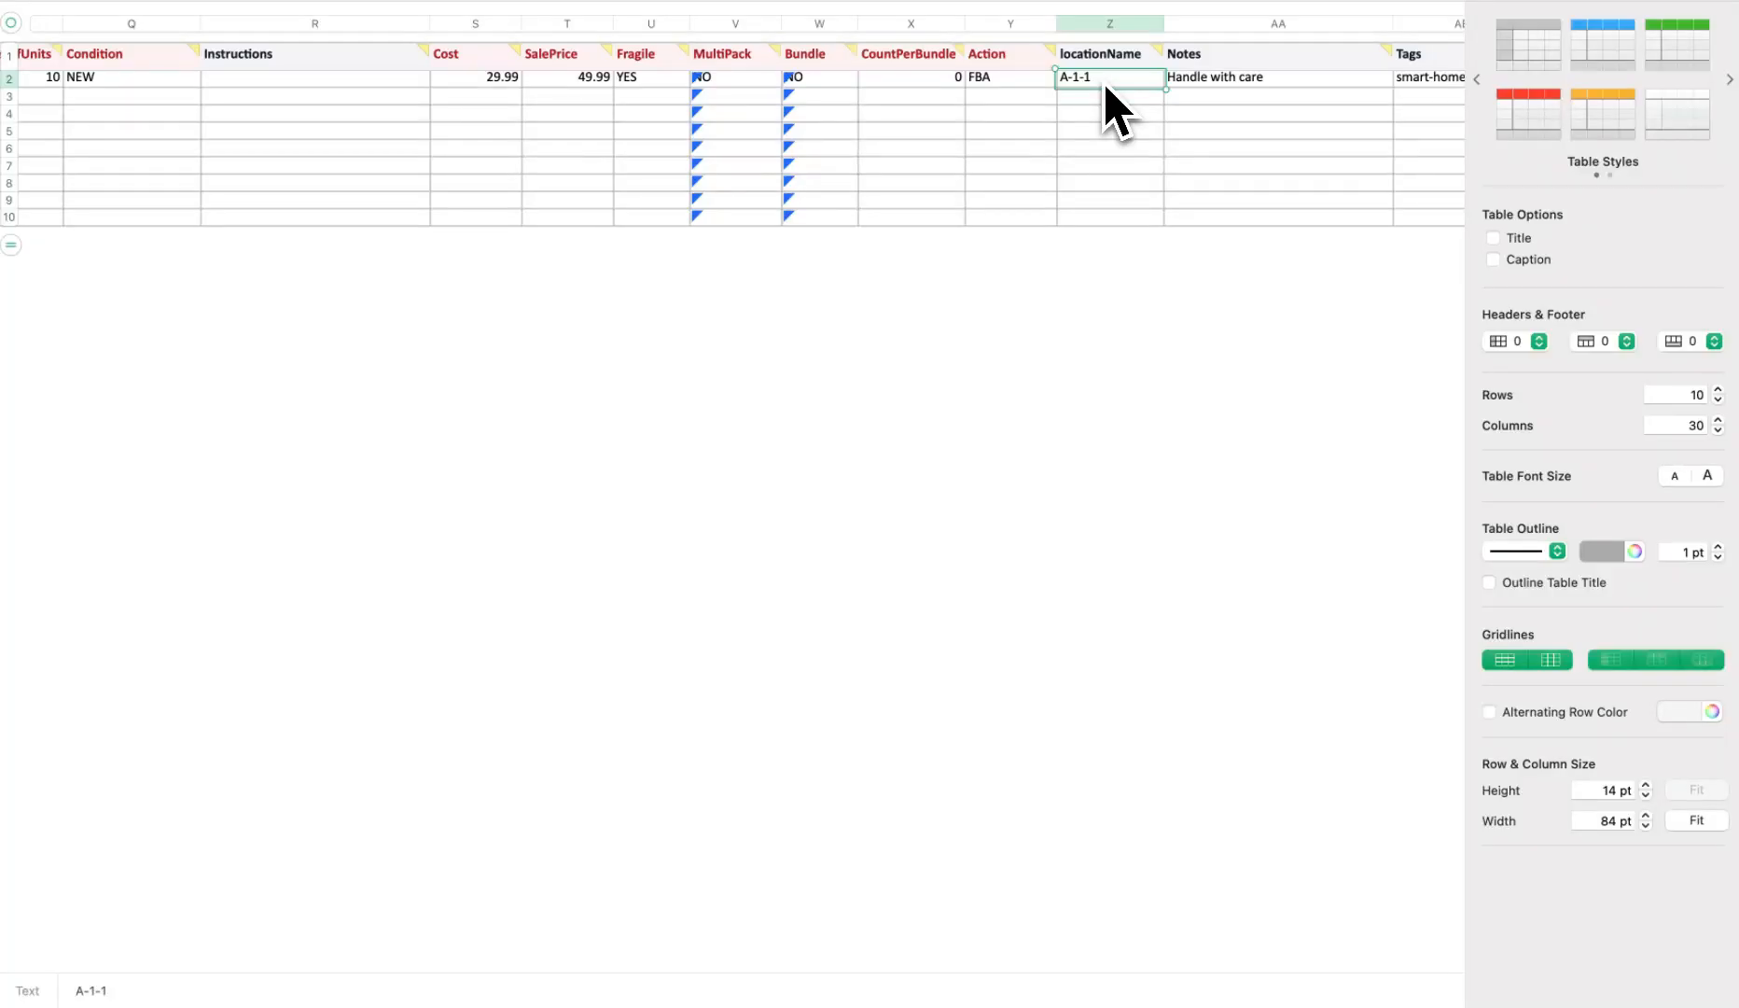
{"action": "scroll", "coordinate": [1073, 111], "scroll_direction": "left", "scroll_amount": 15}
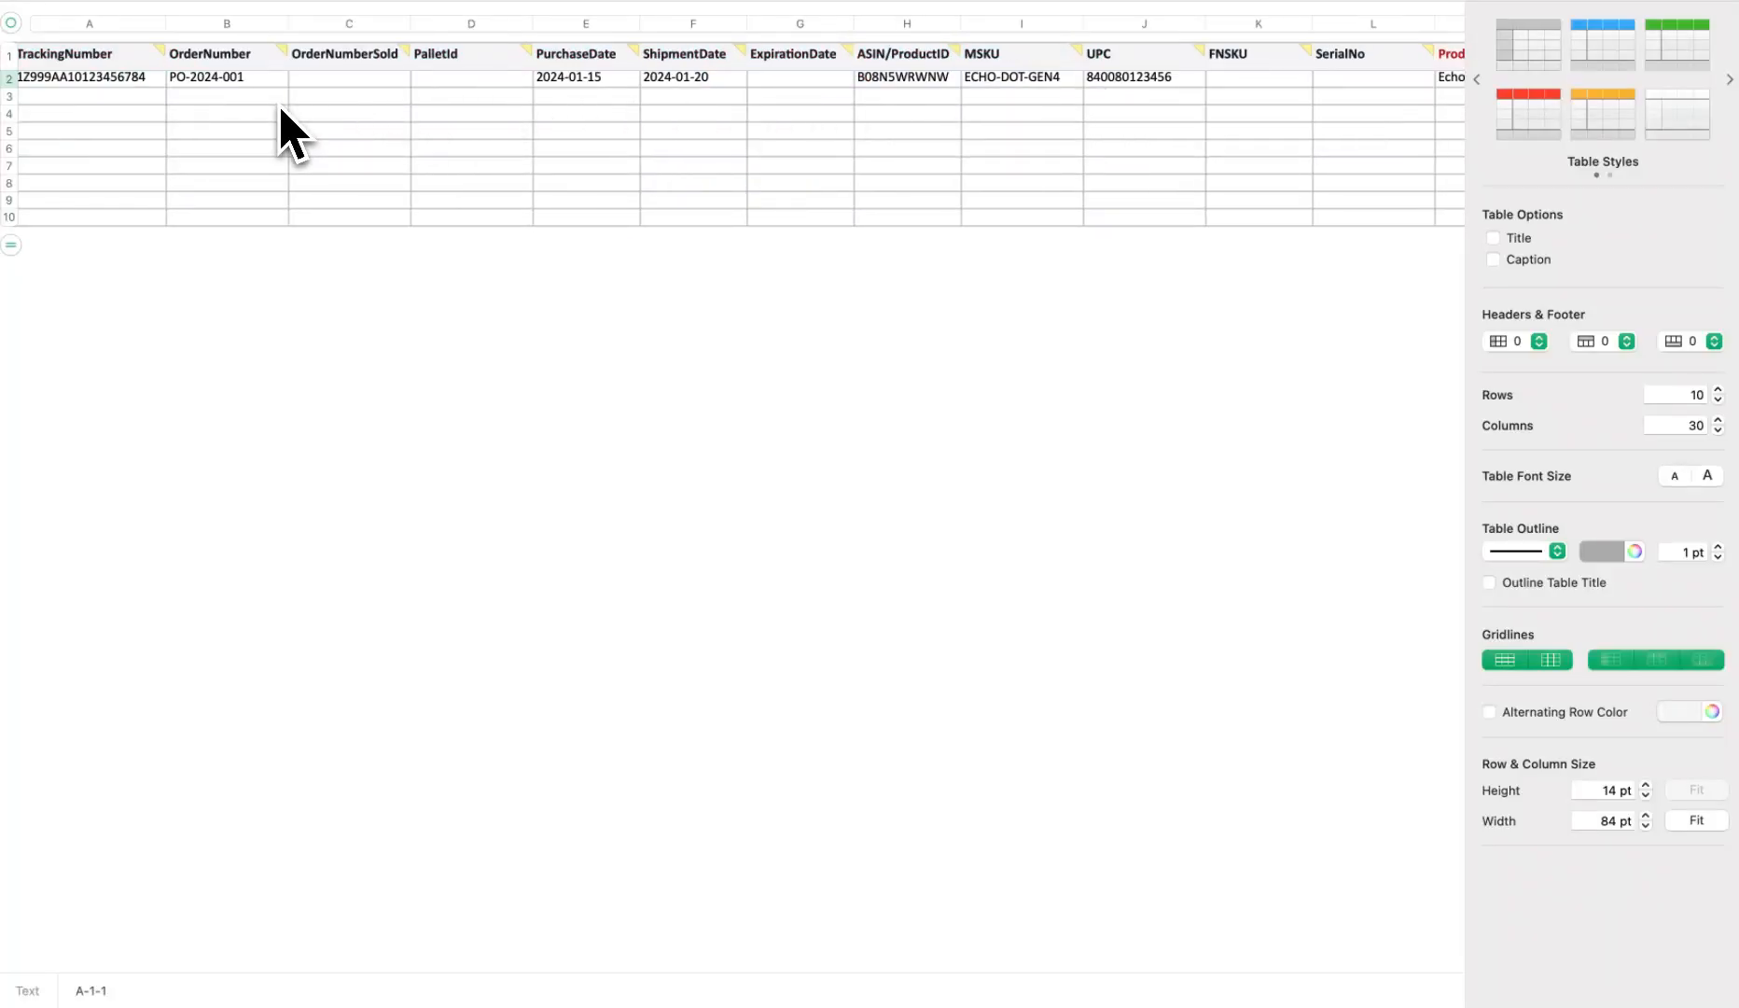
- Switch to the PSH Upload Purchase Order page in the browser and upload PSH_PurchaseOrder_Template.xlsx from Downloads
{"action": "key", "text": "super+Tab"}
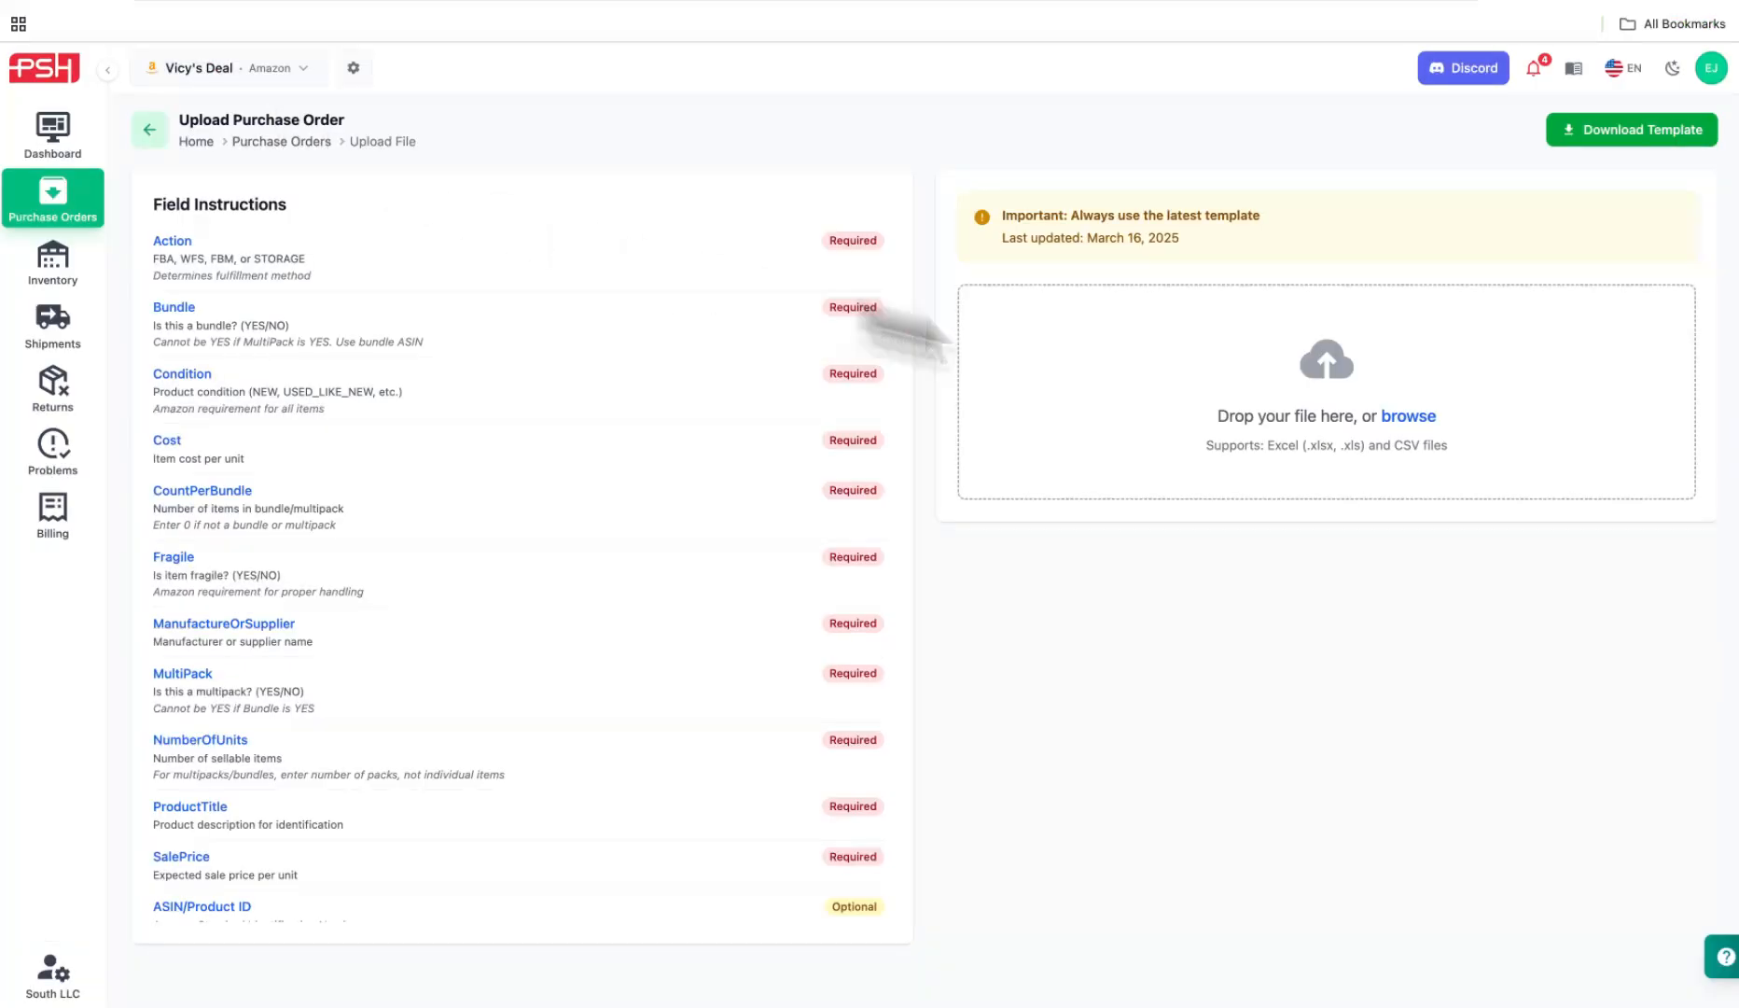
{"action": "left_click", "coordinate": [1413, 422]}
{"action": "left_click", "coordinate": [248, 280]}
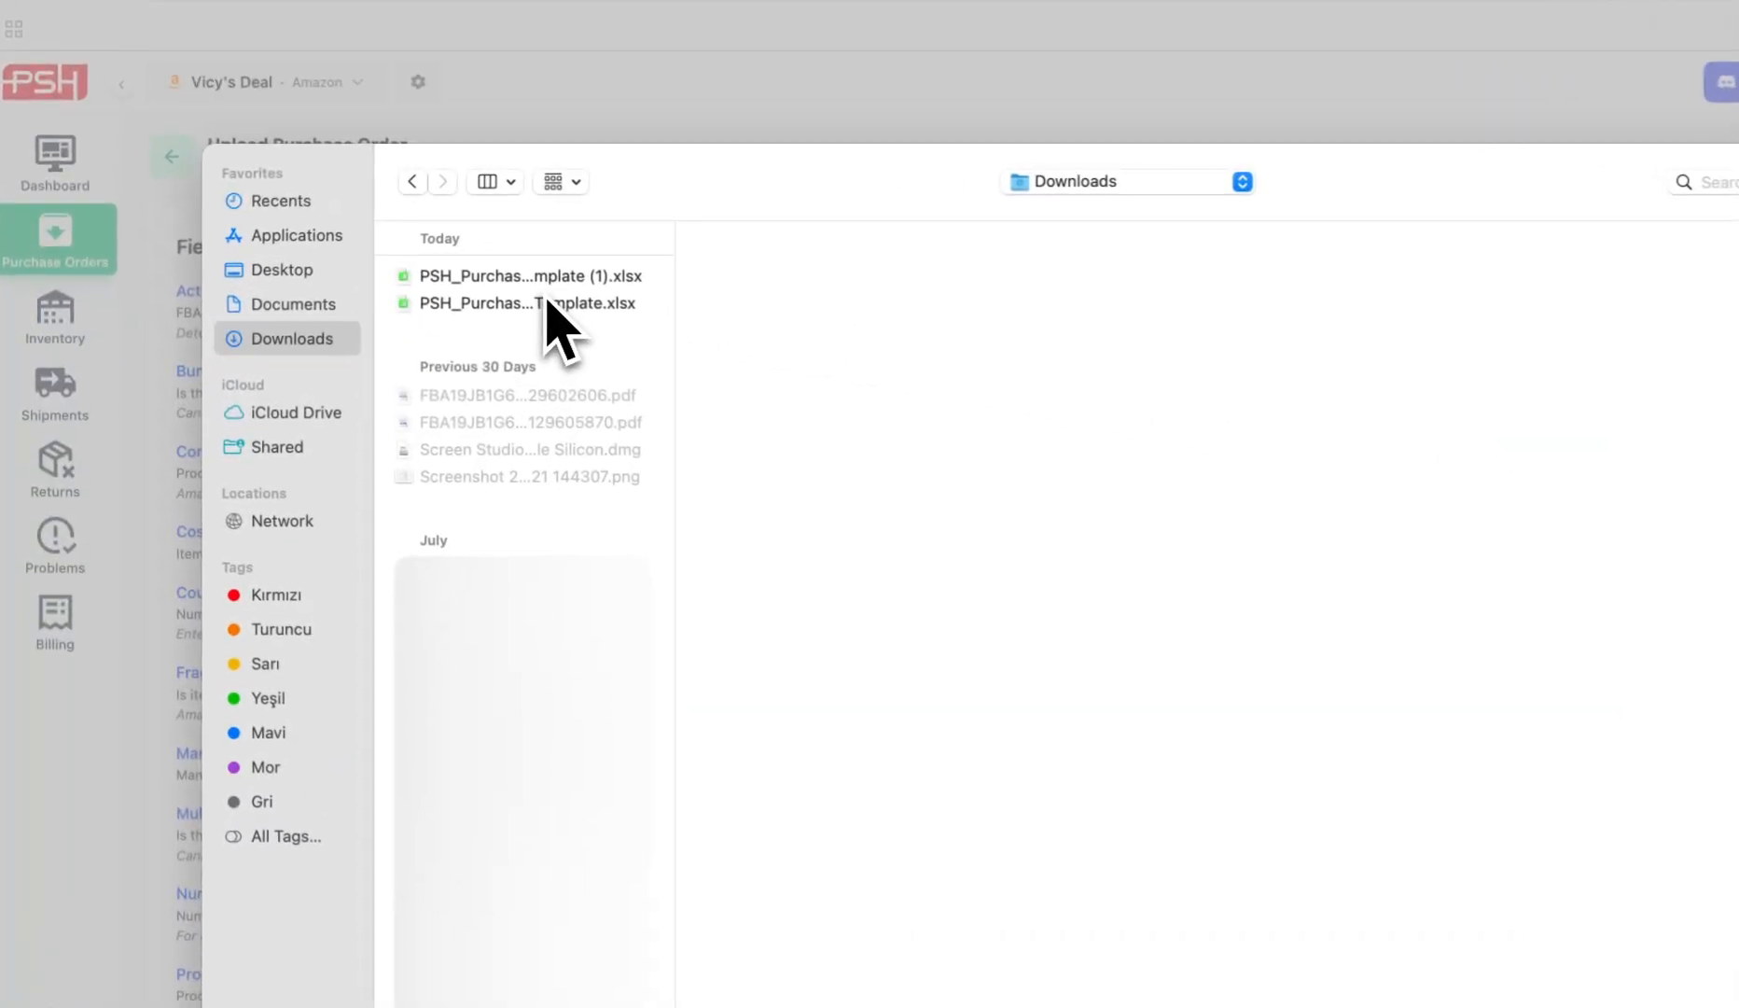
{"action": "left_click", "coordinate": [548, 303]}
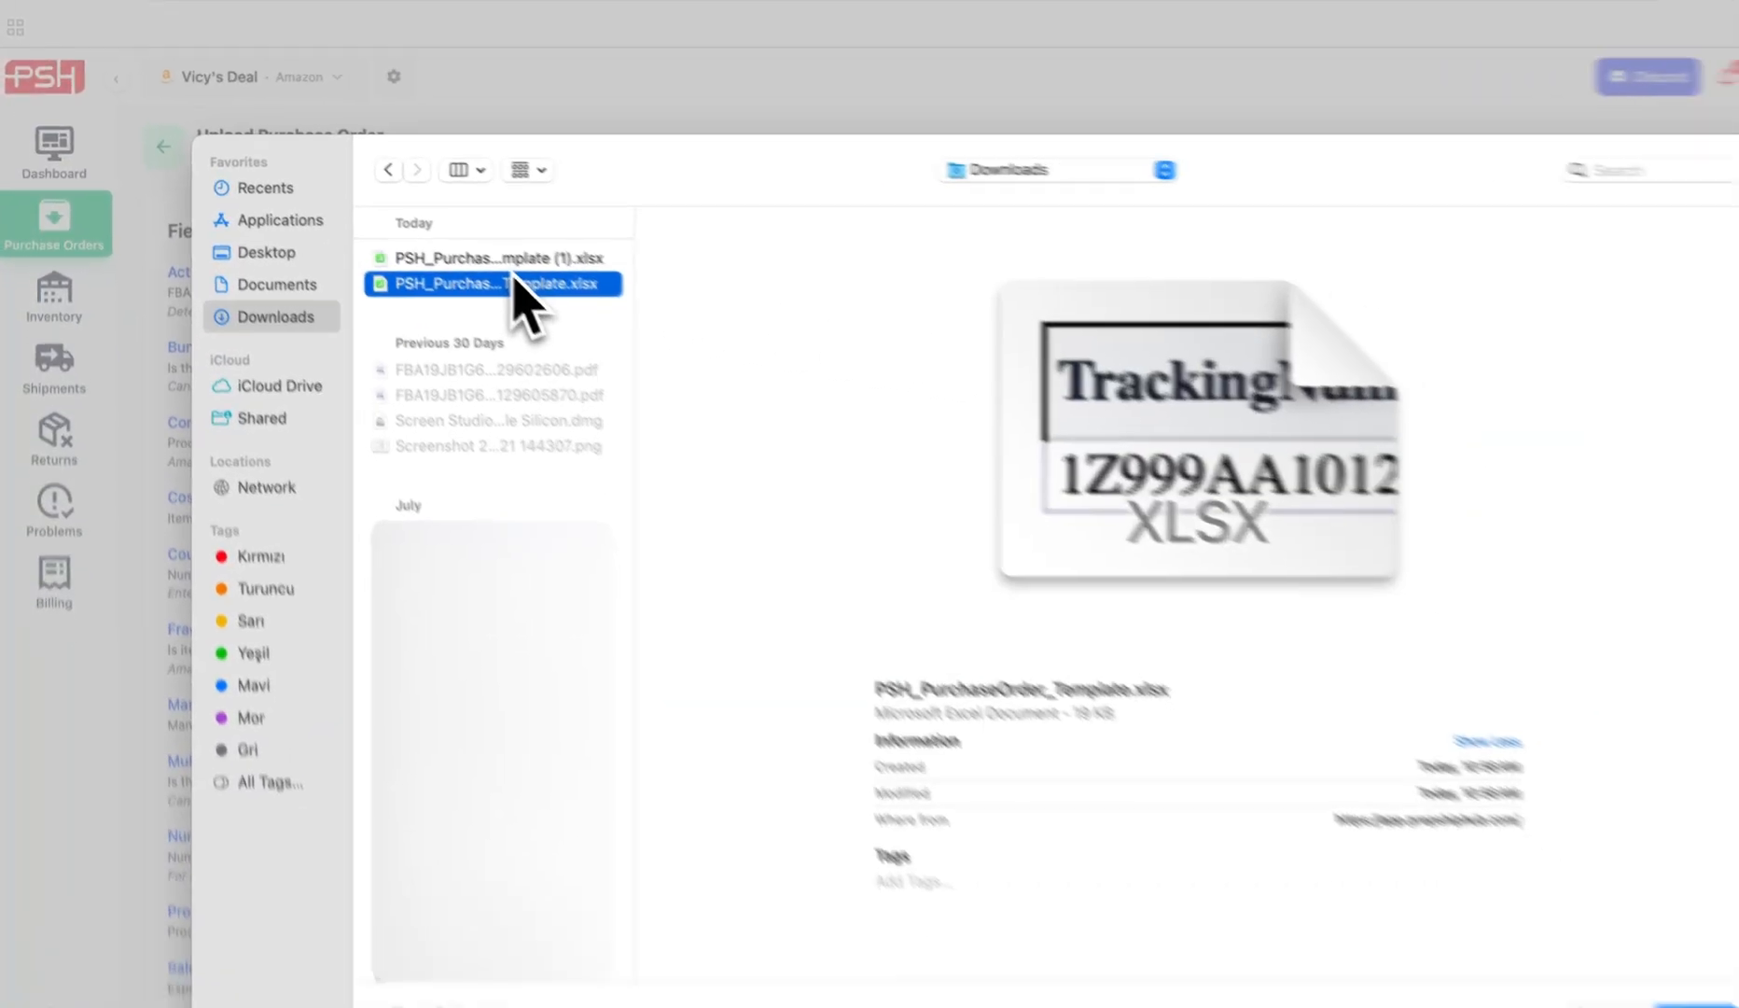
{"action": "double_click", "coordinate": [537, 261]}
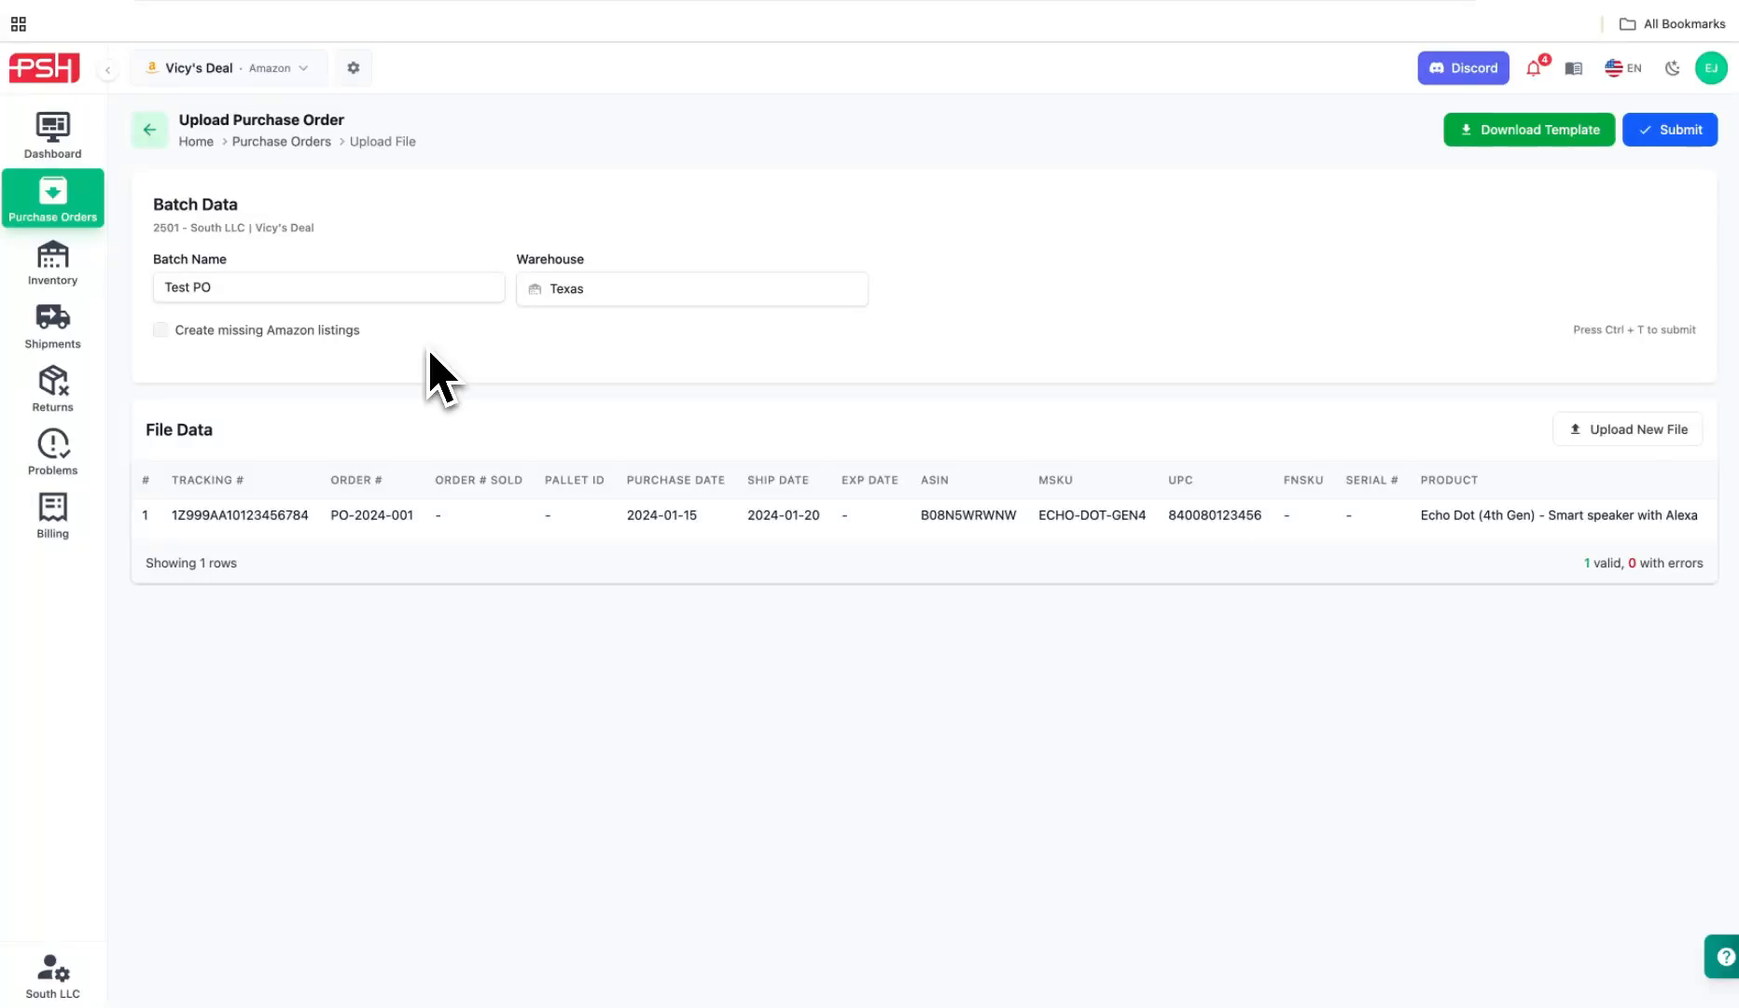
- Submit the Test PO batch for the Texas warehouse with Create missing Amazon listings turned off, and open the batch's view
{"action": "left_click", "coordinate": [169, 340]}
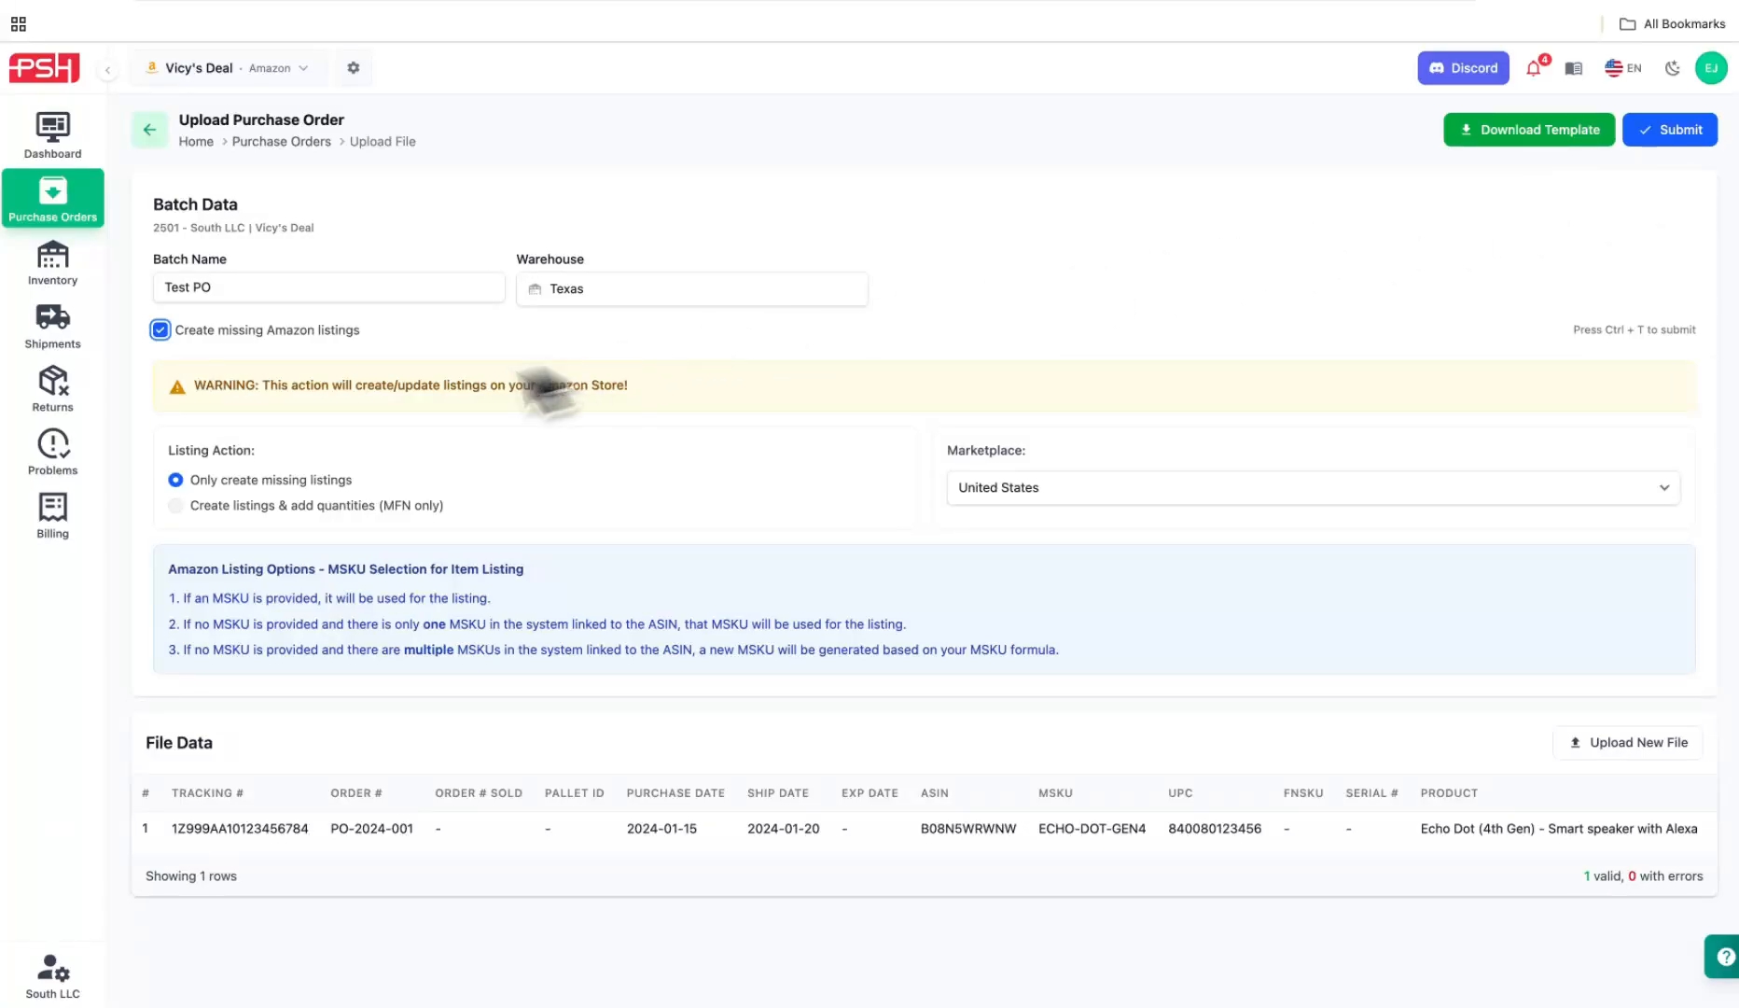
{"action": "left_click", "coordinate": [166, 335]}
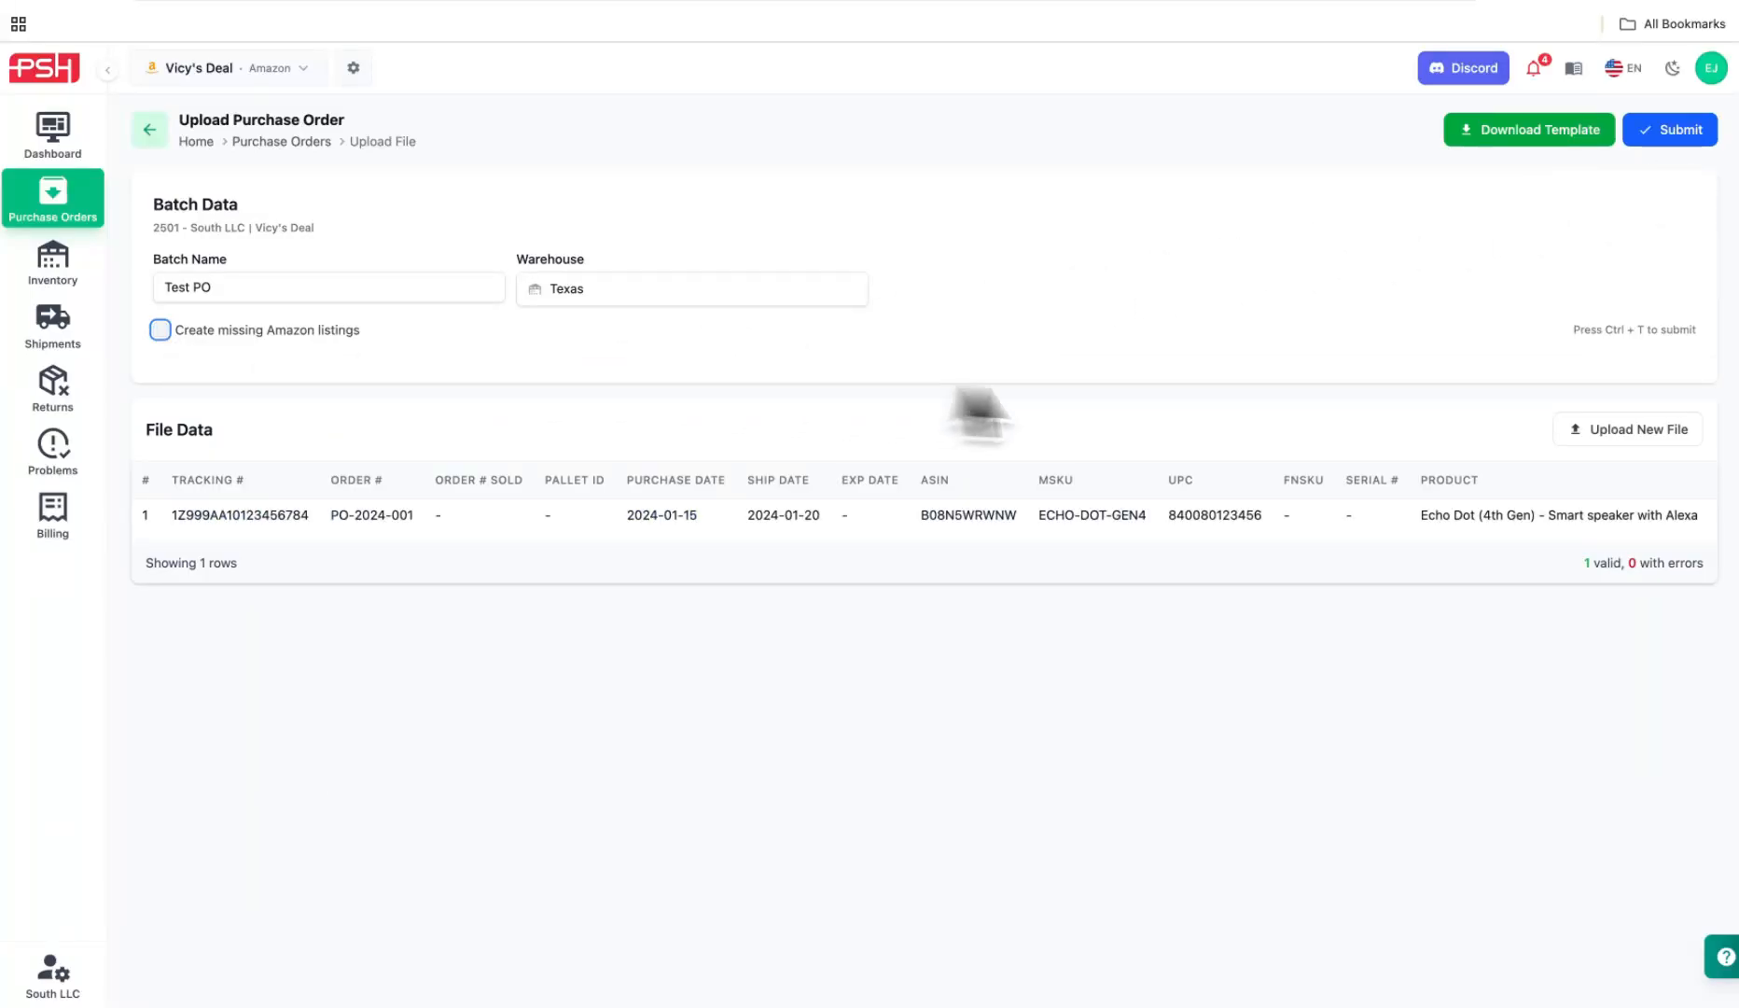
{"action": "left_click", "coordinate": [1687, 136]}
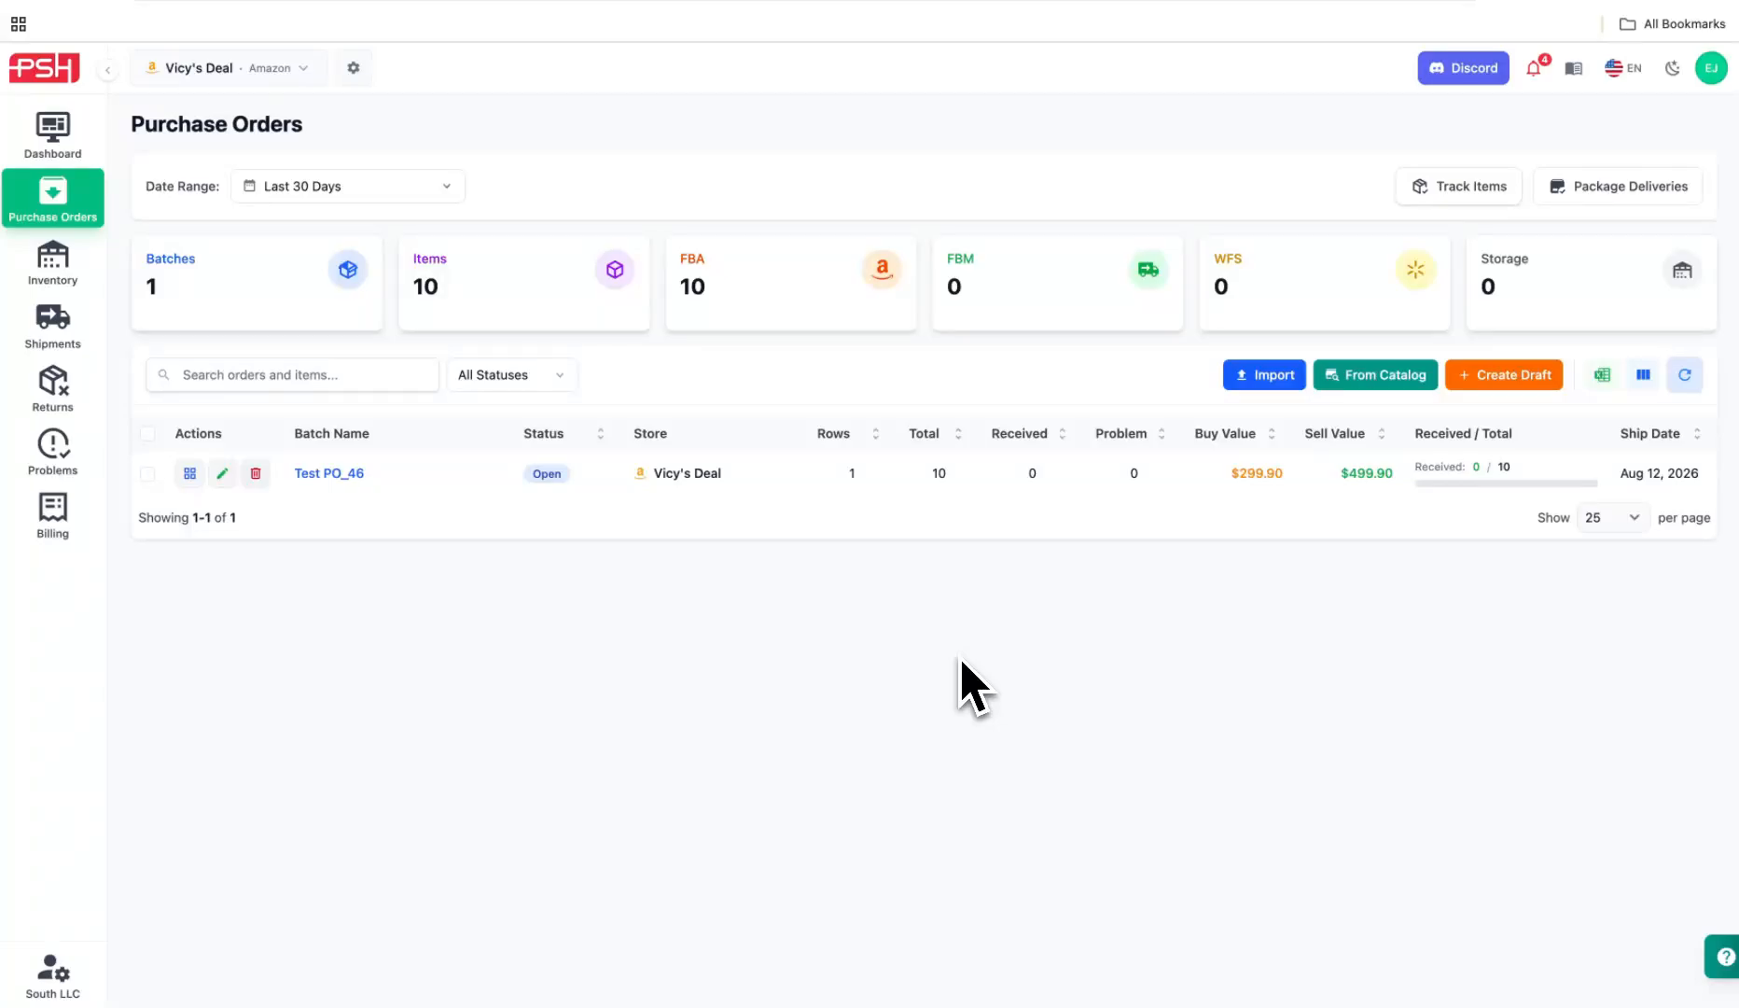
{"action": "left_click", "coordinate": [190, 478]}
- Start a purchase order from the catalog and search all catalogs for ryobi listings
{"action": "left_click", "coordinate": [1379, 384]}
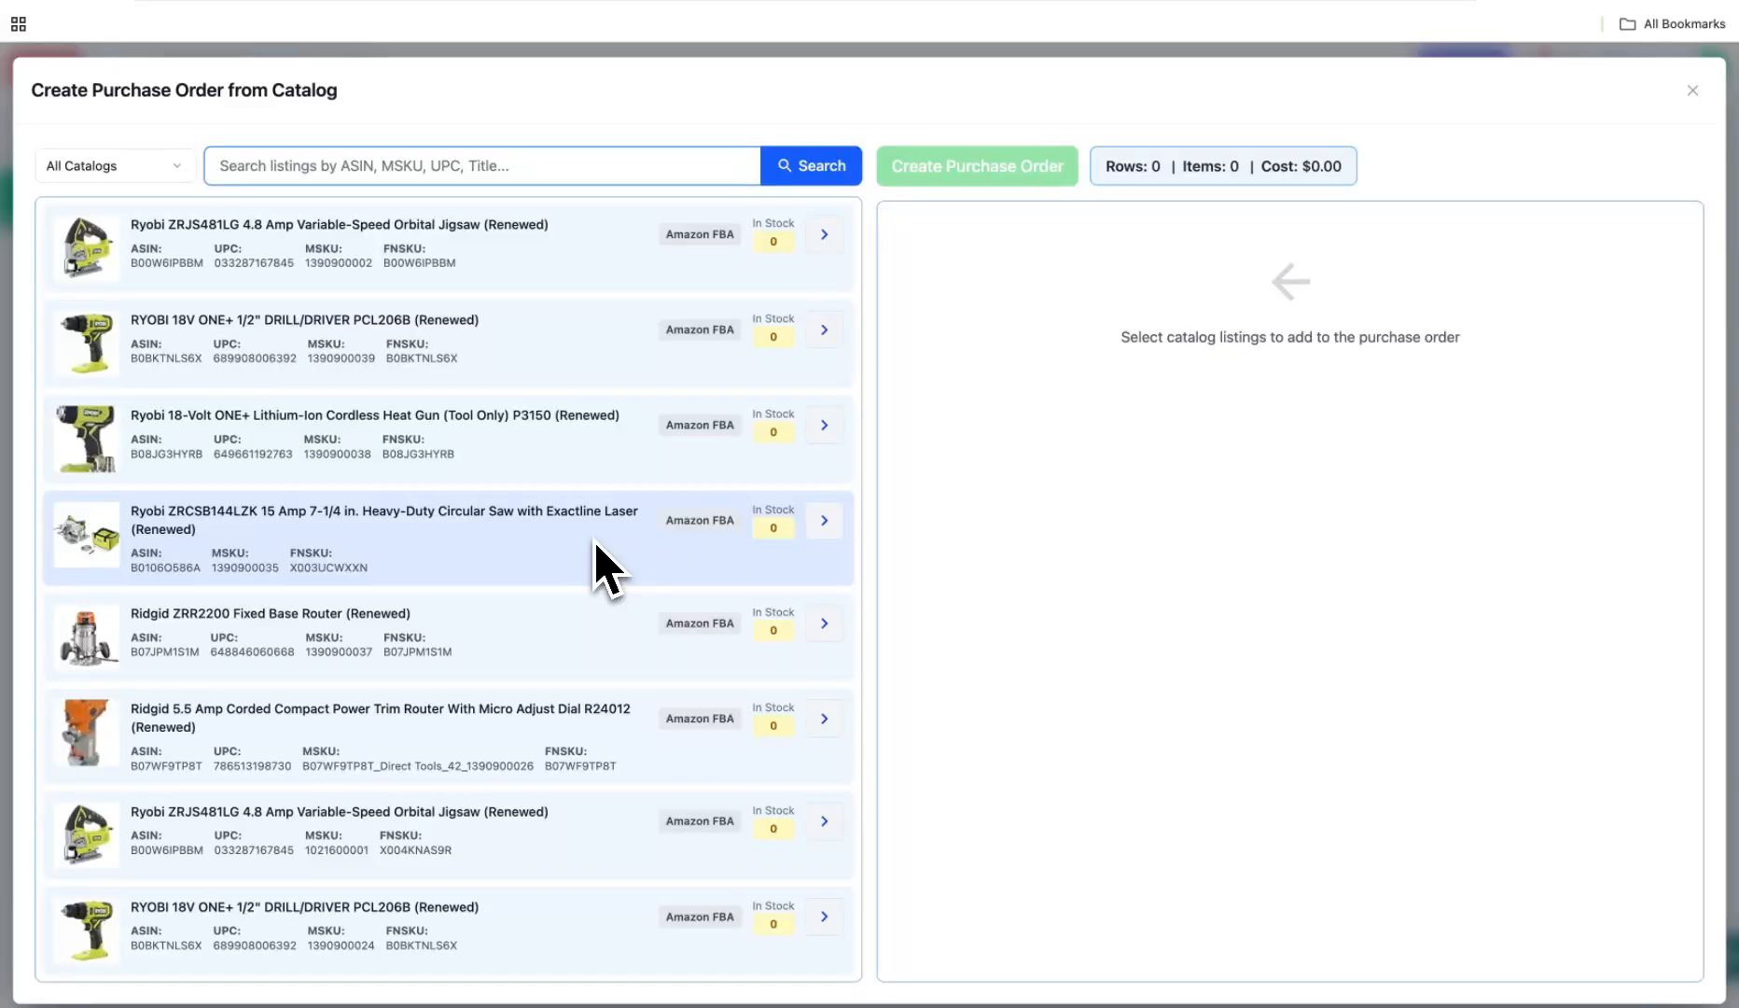
{"action": "left_click", "coordinate": [460, 168]}
{"action": "type", "text": "ryo"}
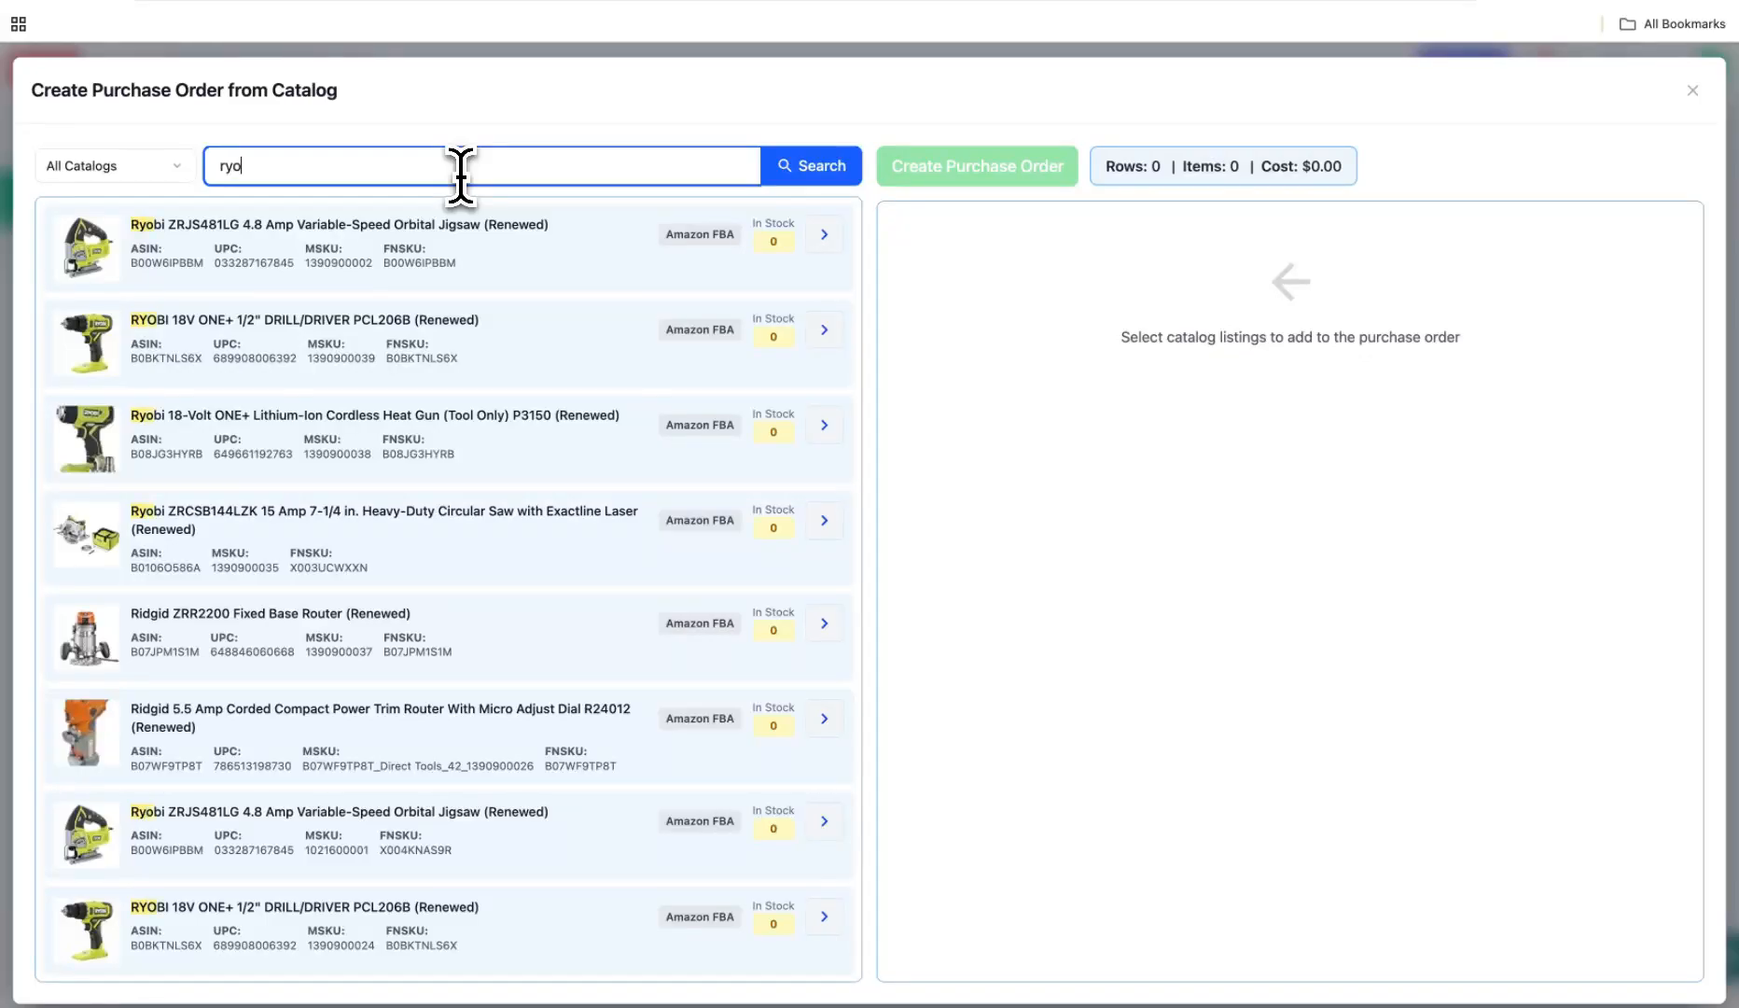
{"action": "type", "text": "bi"}
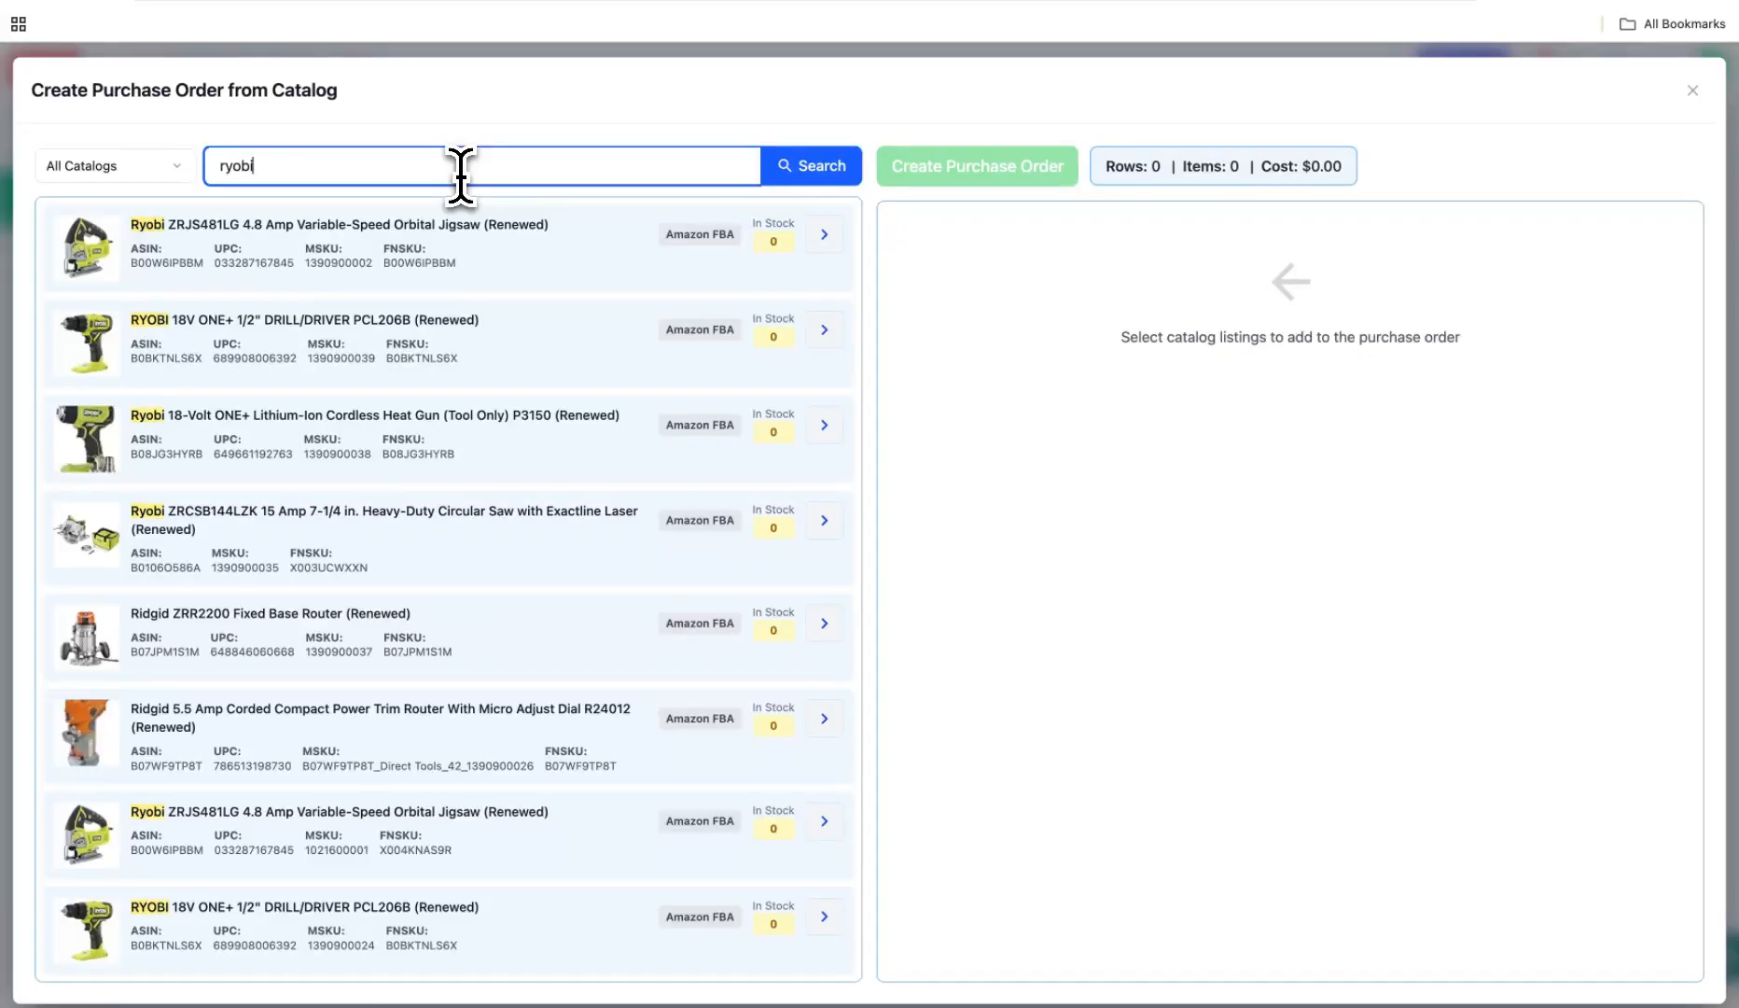
{"action": "left_click", "coordinate": [836, 172]}
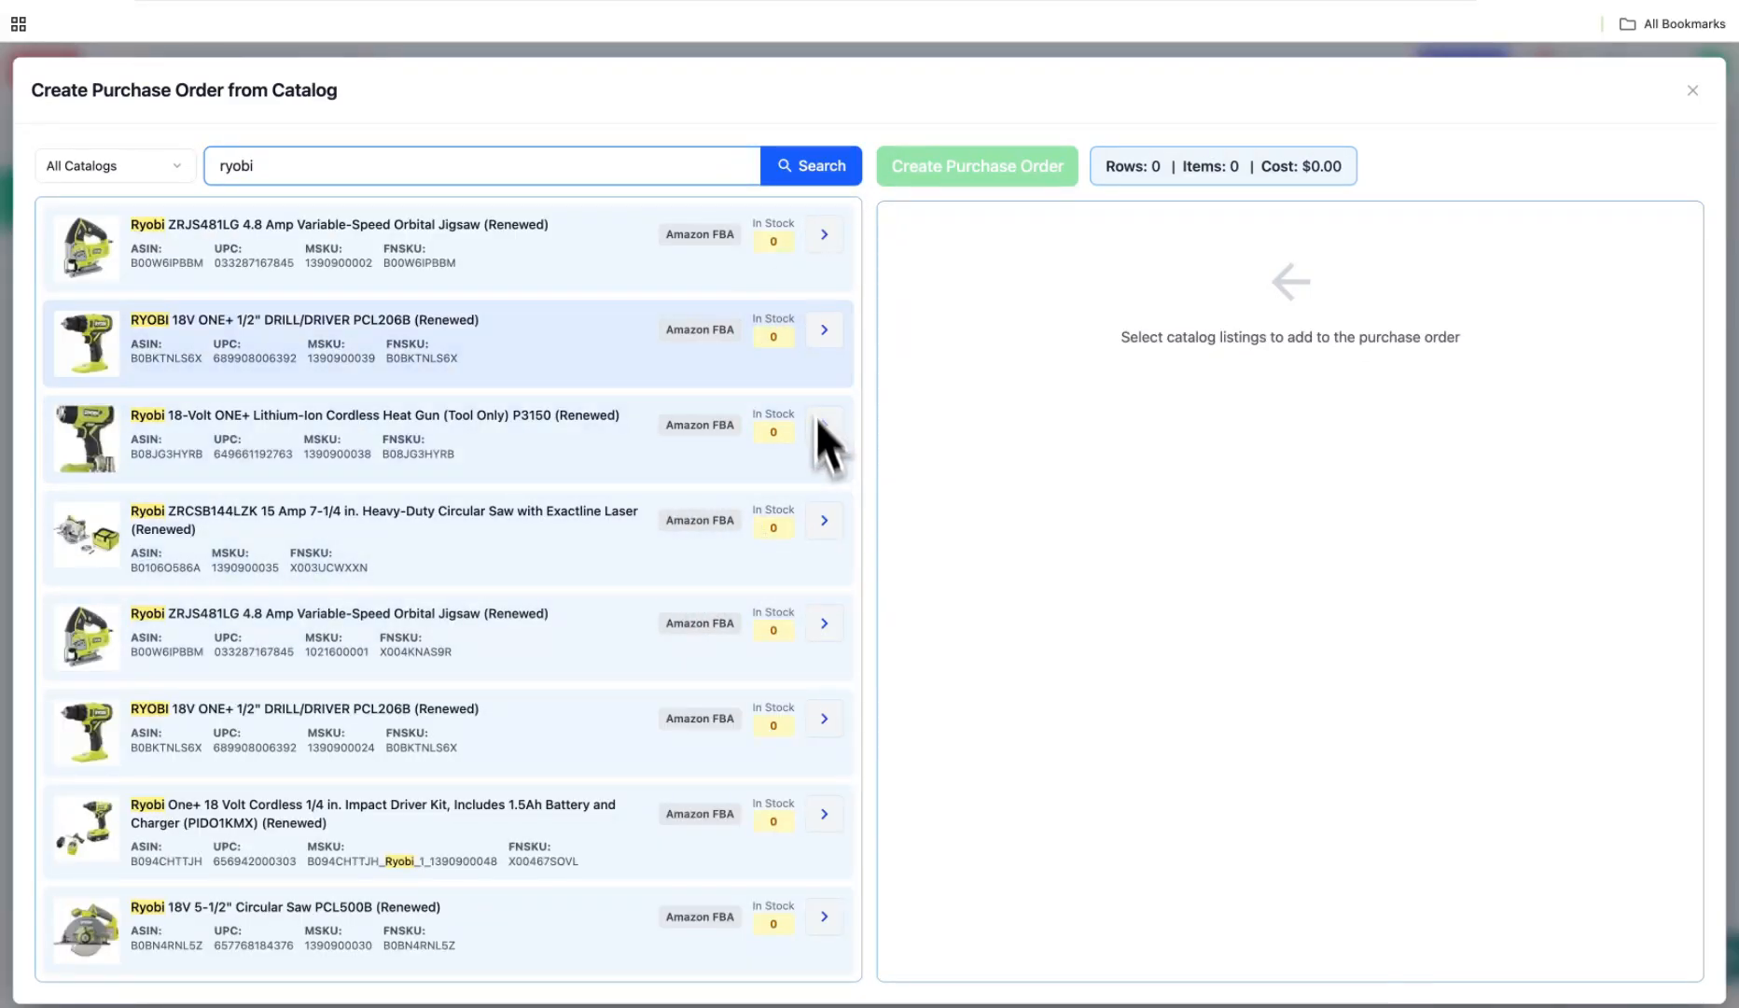
- Add the first four Ryobi listings to the order: ZRJS481LG jigsaw, PCL206B drill/driver, P3150 heat gun and ZRCSB144LZK circular saw
{"action": "left_click", "coordinate": [825, 239]}
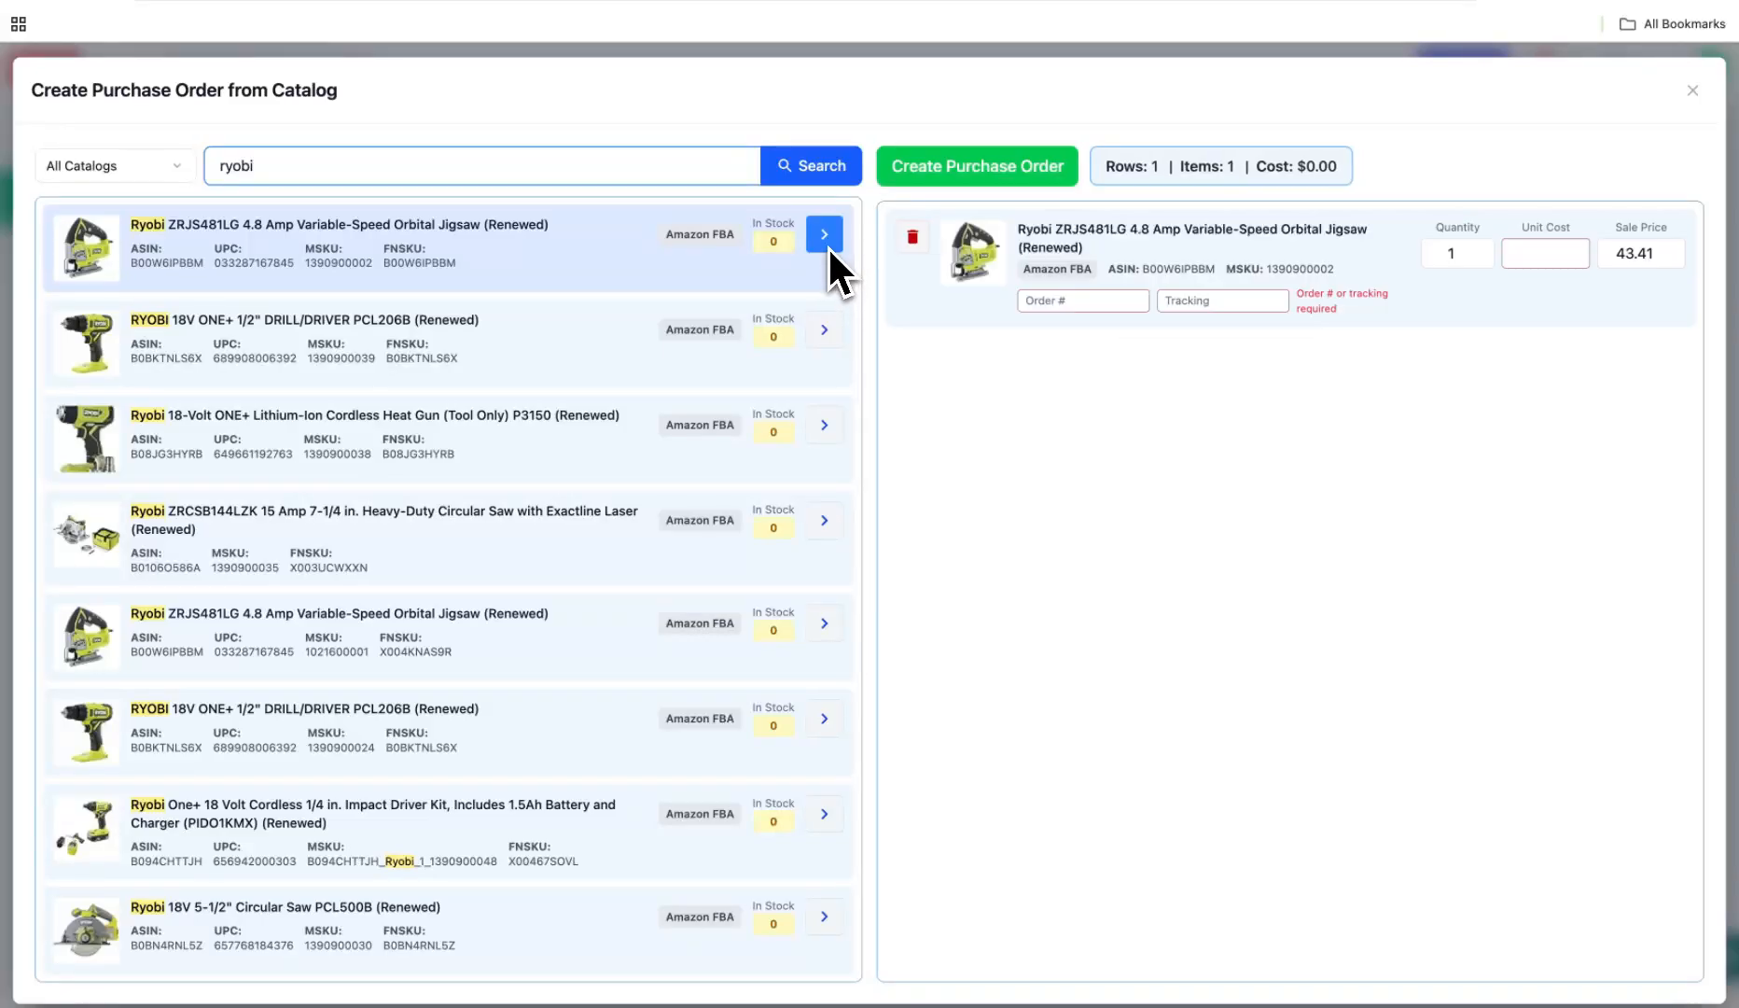
{"action": "left_click", "coordinate": [825, 330]}
{"action": "left_click", "coordinate": [825, 425]}
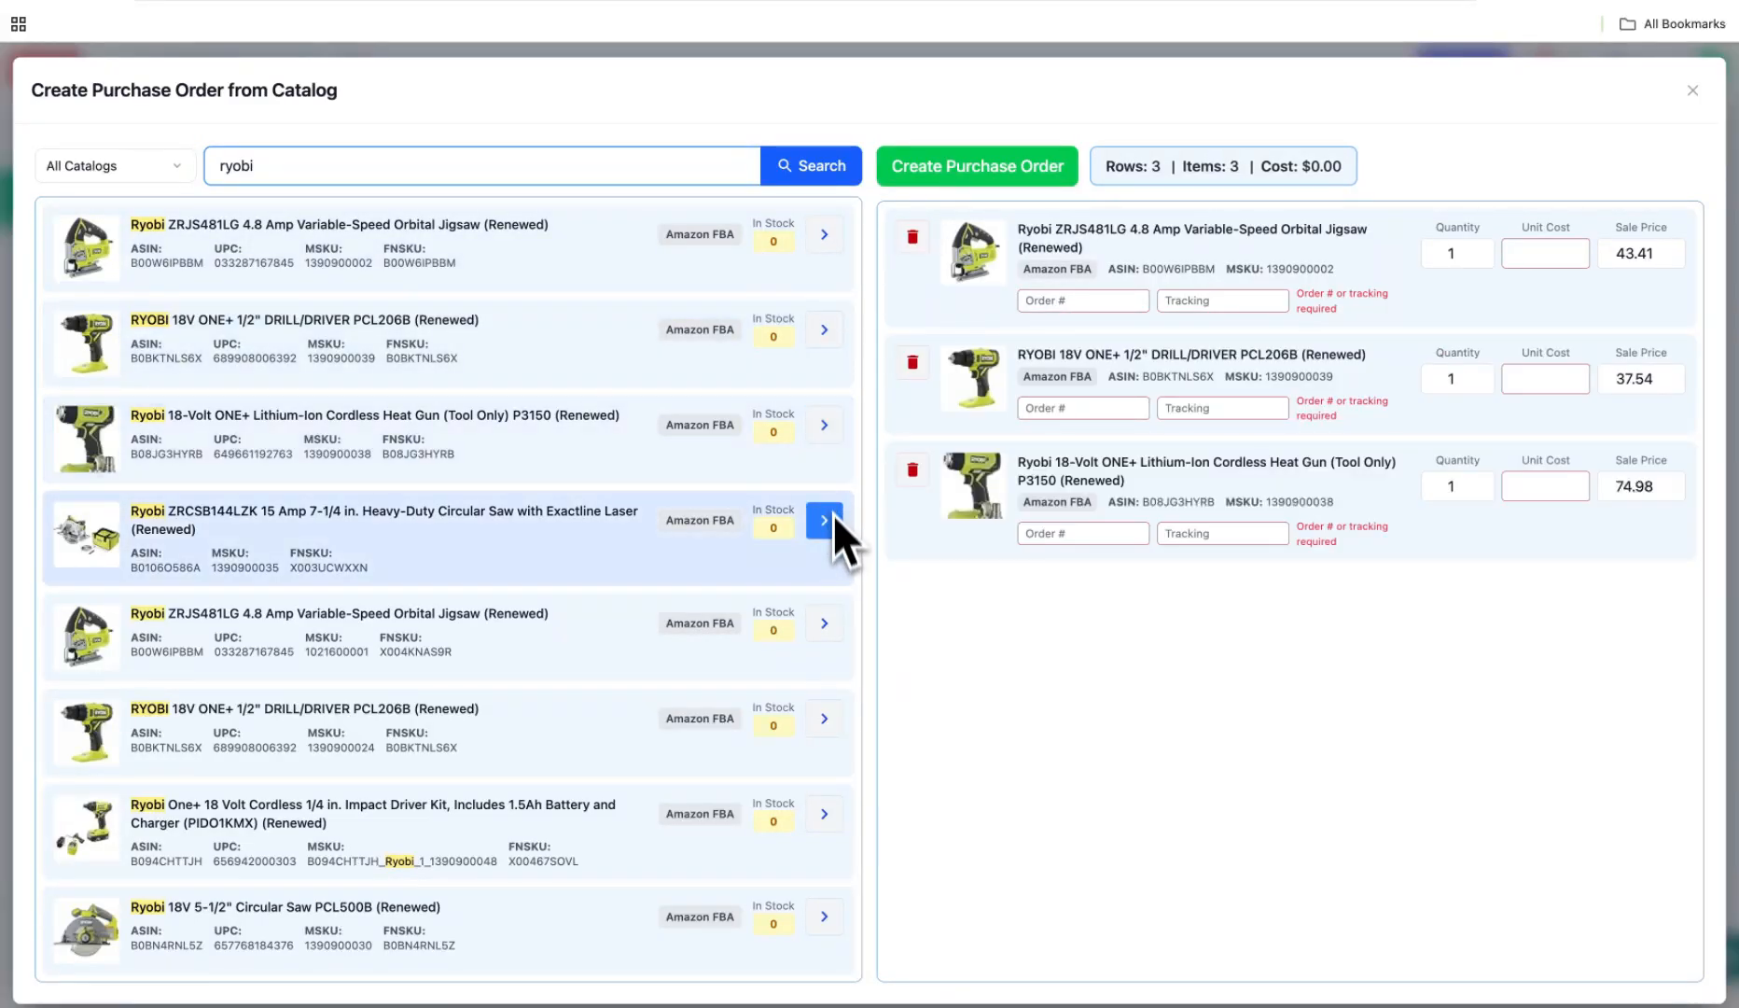
{"action": "left_click", "coordinate": [825, 520]}
- Set quantity 10 and unit cost 10 for both the ZRJS481LG jigsaw and the PCL206B drill/driver
{"action": "left_click", "coordinate": [1522, 265]}
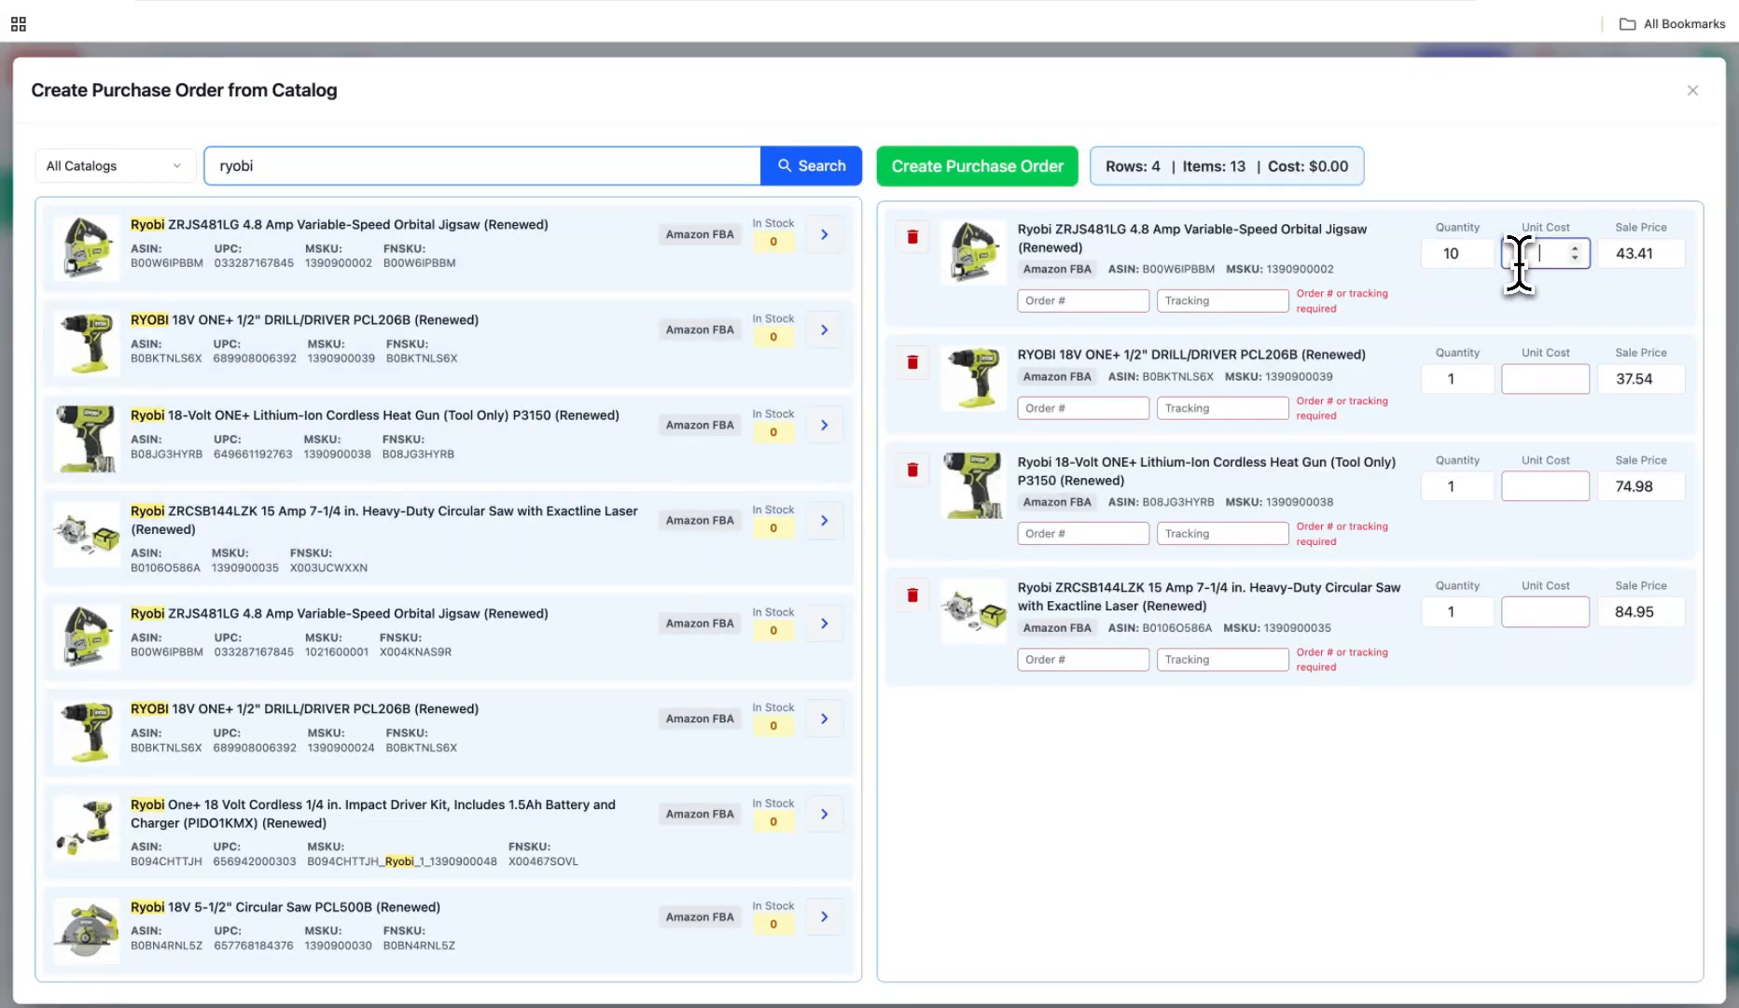
{"action": "type", "text": "10"}
{"action": "left_click", "coordinate": [1458, 378]}
{"action": "type", "text": "0"}
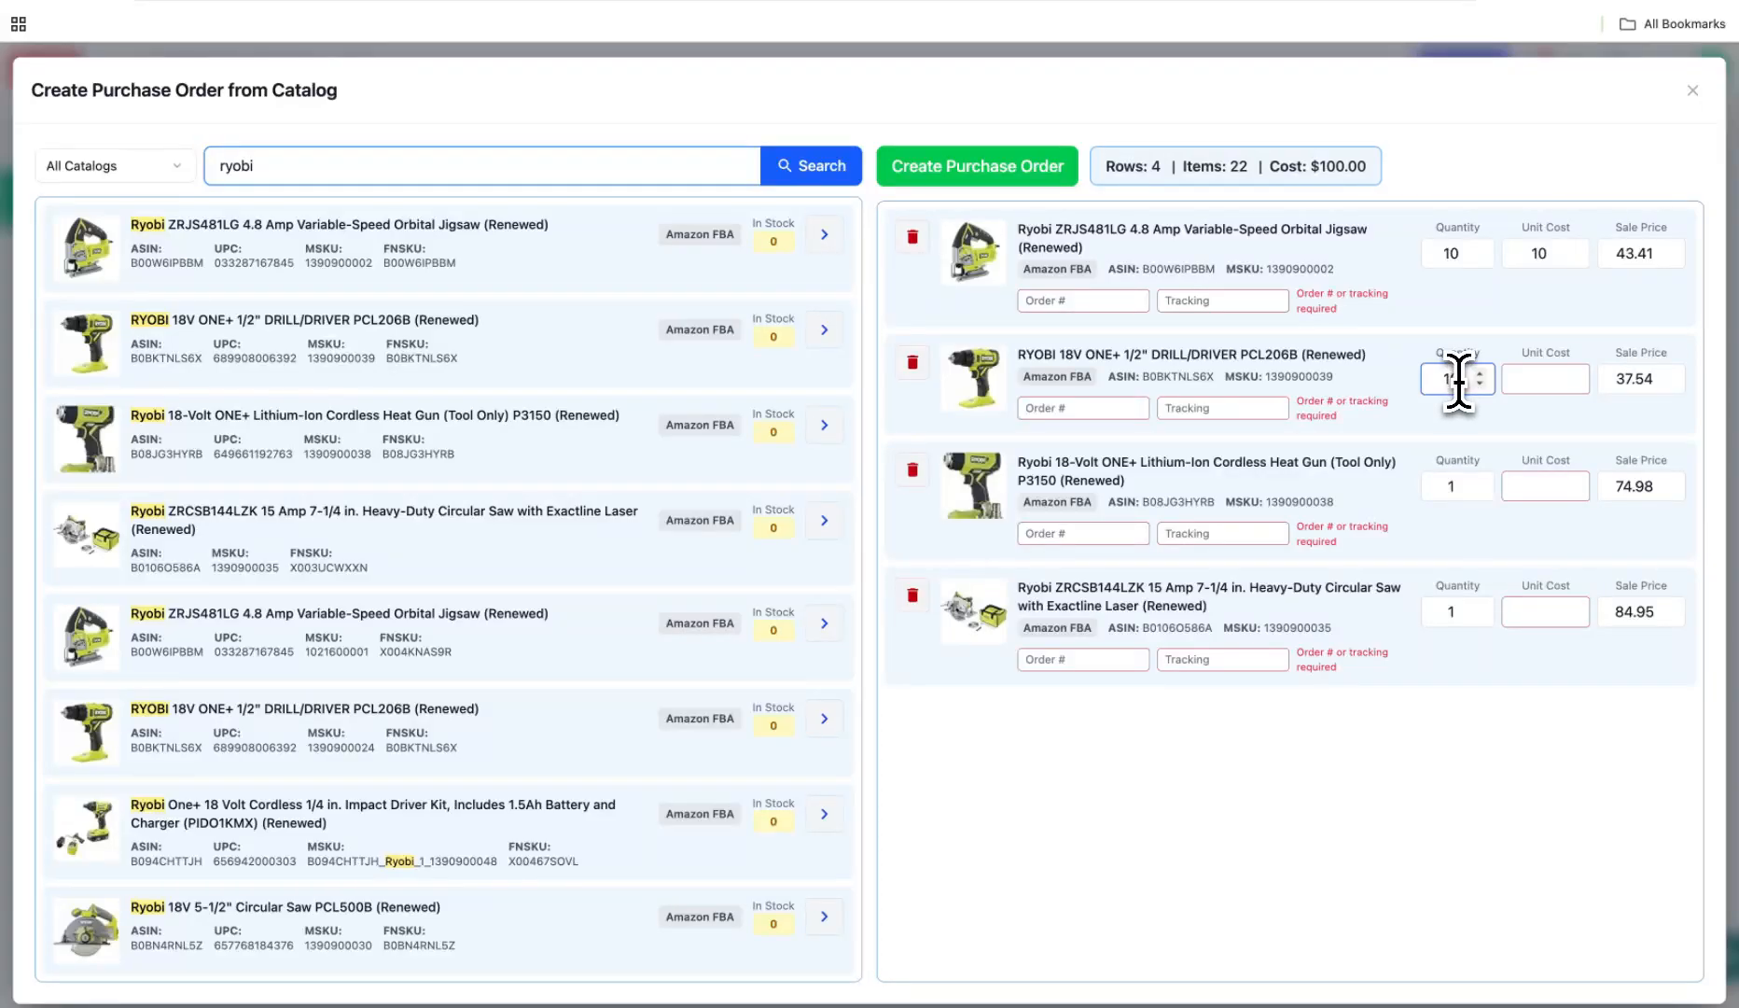
{"action": "key", "text": "Tab"}
{"action": "type", "text": "10"}
- Set quantity 10 and unit cost 10 for both the P3150 heat gun and the ZRCSB144LZK circular saw
{"action": "left_click", "coordinate": [1445, 486]}
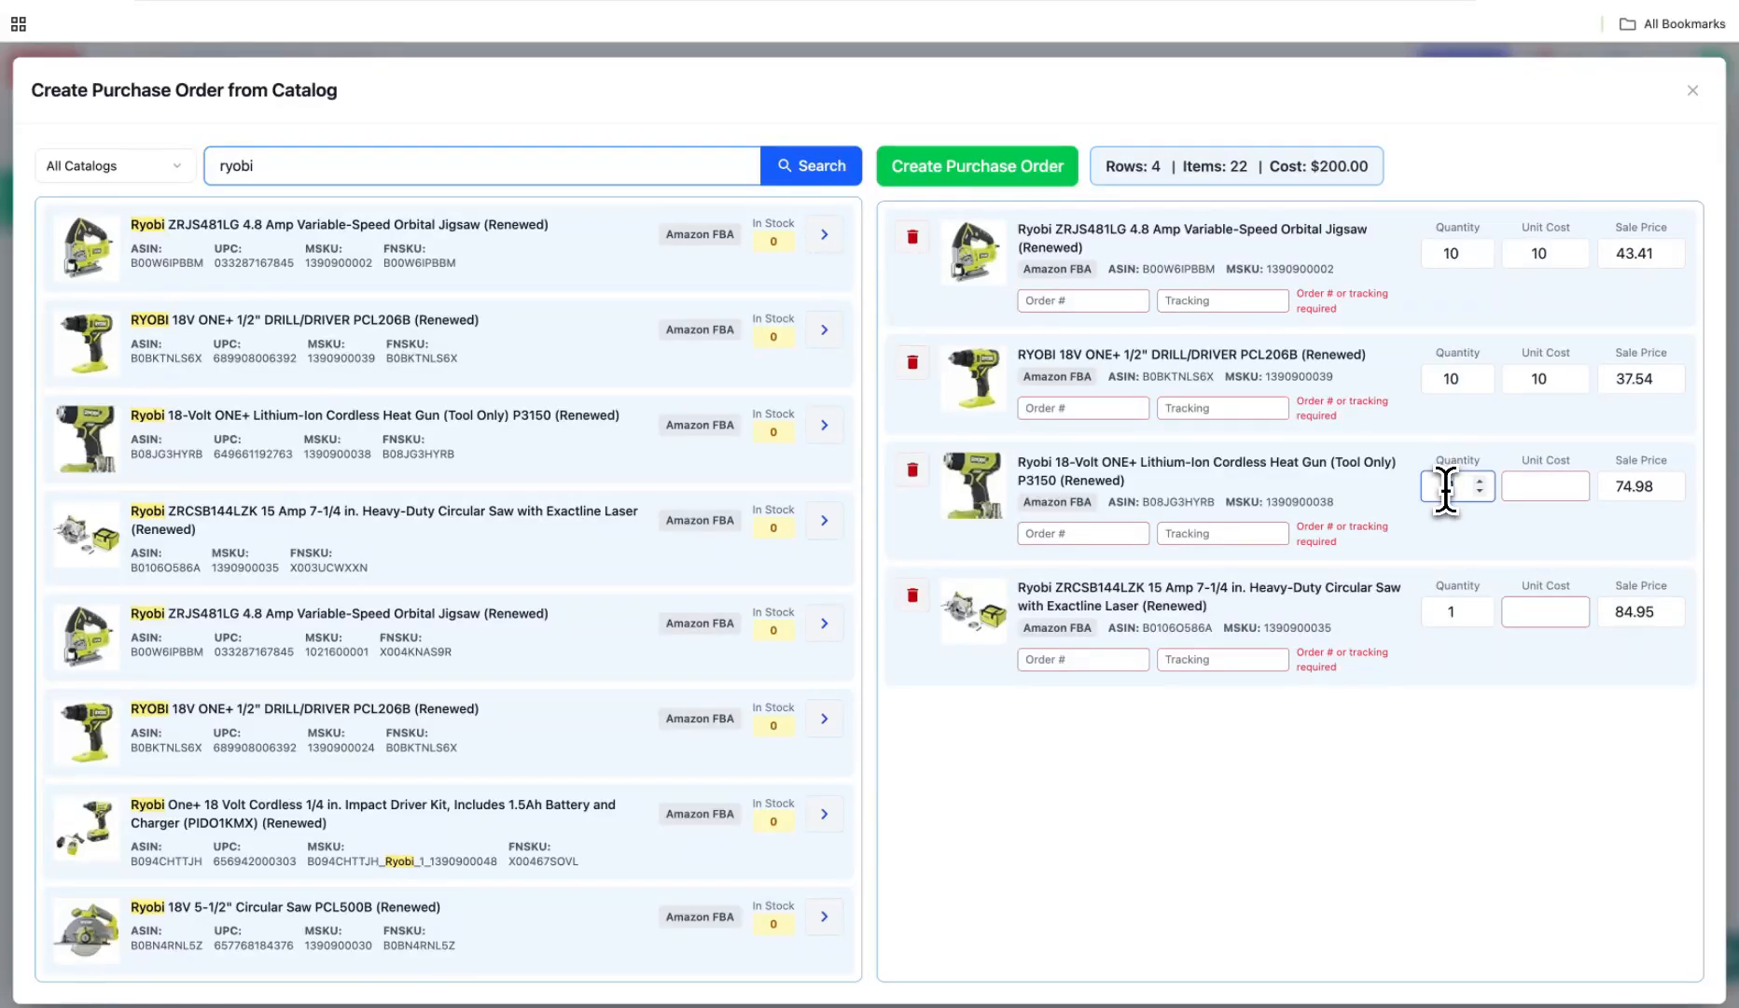
{"action": "type", "text": "0"}
{"action": "key", "text": "Tab"}
{"action": "type", "text": "10"}
{"action": "left_click", "coordinate": [1436, 608]}
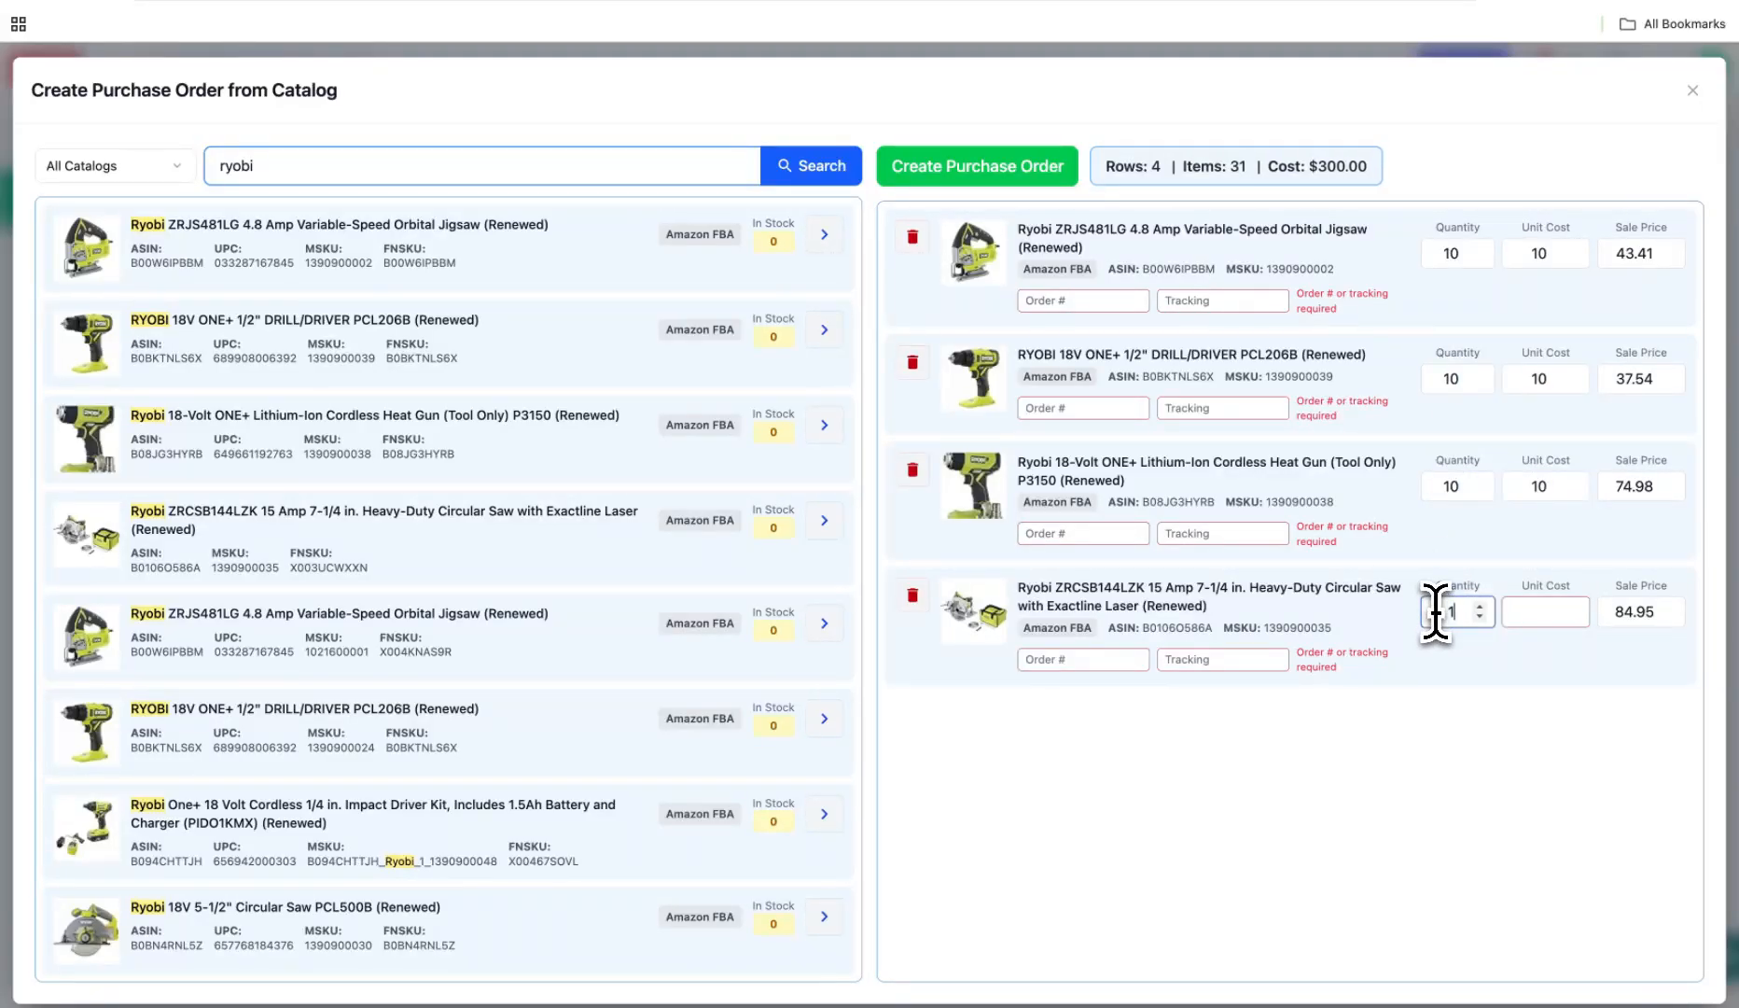
{"action": "type", "text": "0"}
{"action": "key", "text": "Tab"}
{"action": "type", "text": "10"}
{"action": "key", "text": "Tab"}
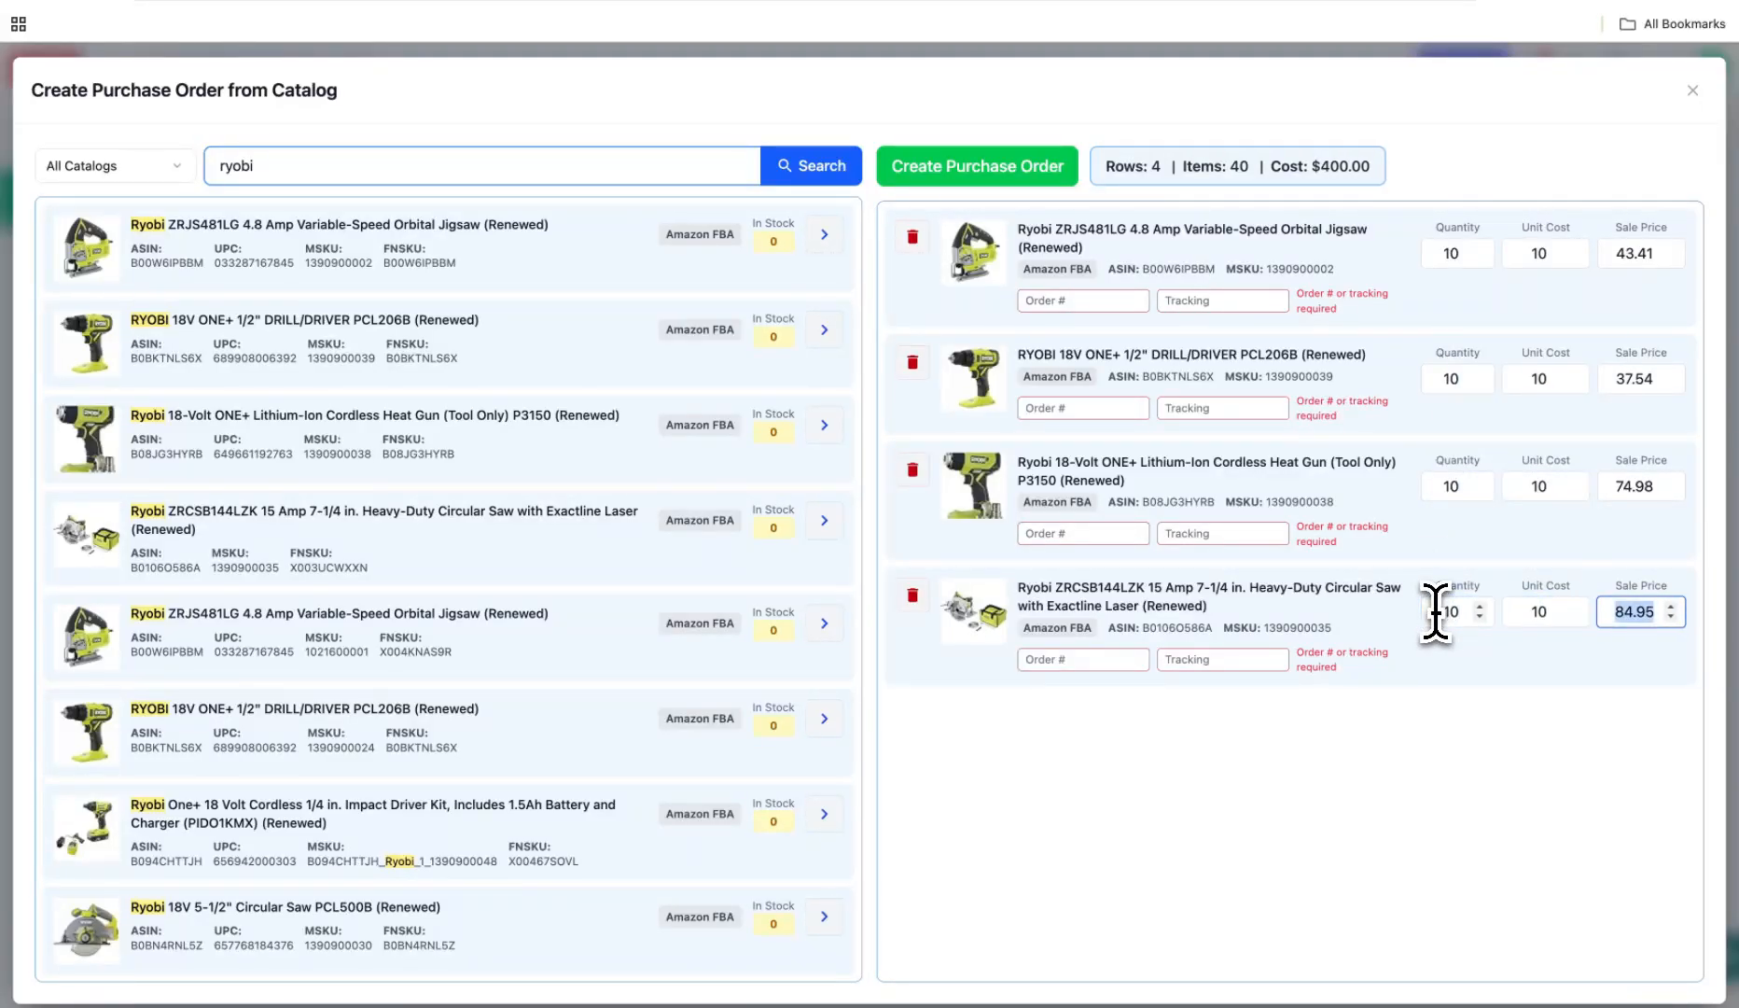
{"action": "left_click", "coordinate": [1258, 727]}
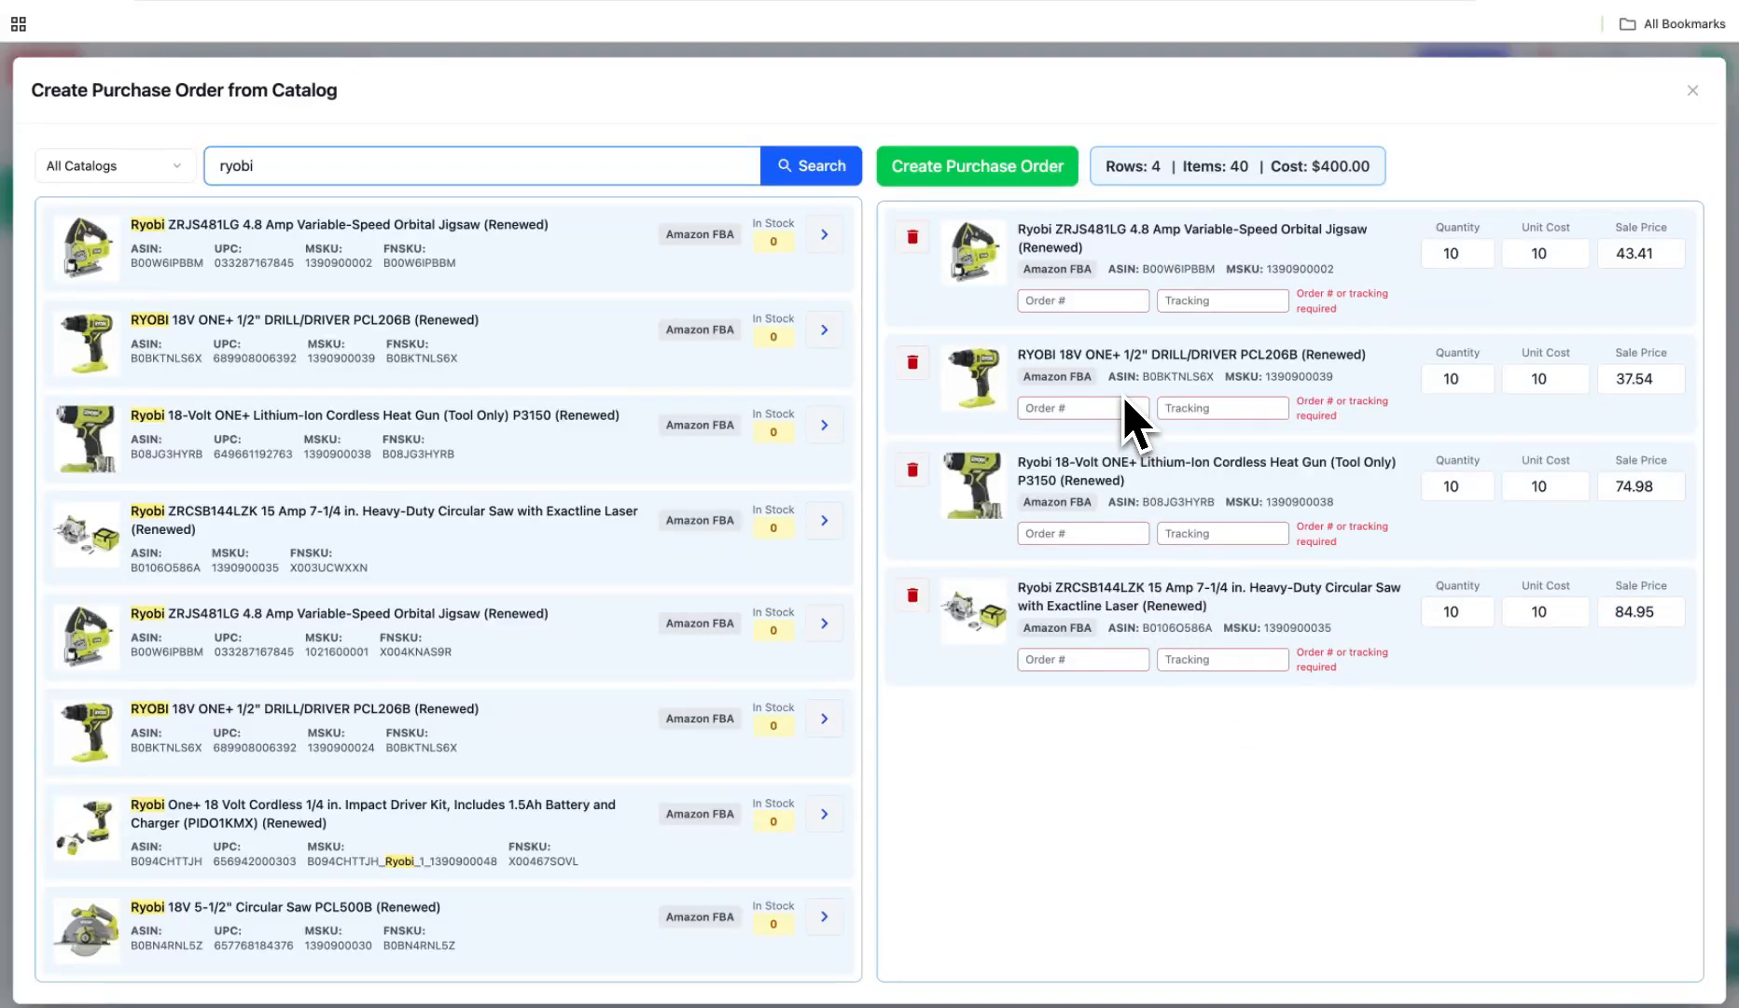
- Create the purchase order Ryobi Test with the same order number on all four rows, and open its items
{"action": "left_click", "coordinate": [1081, 304]}
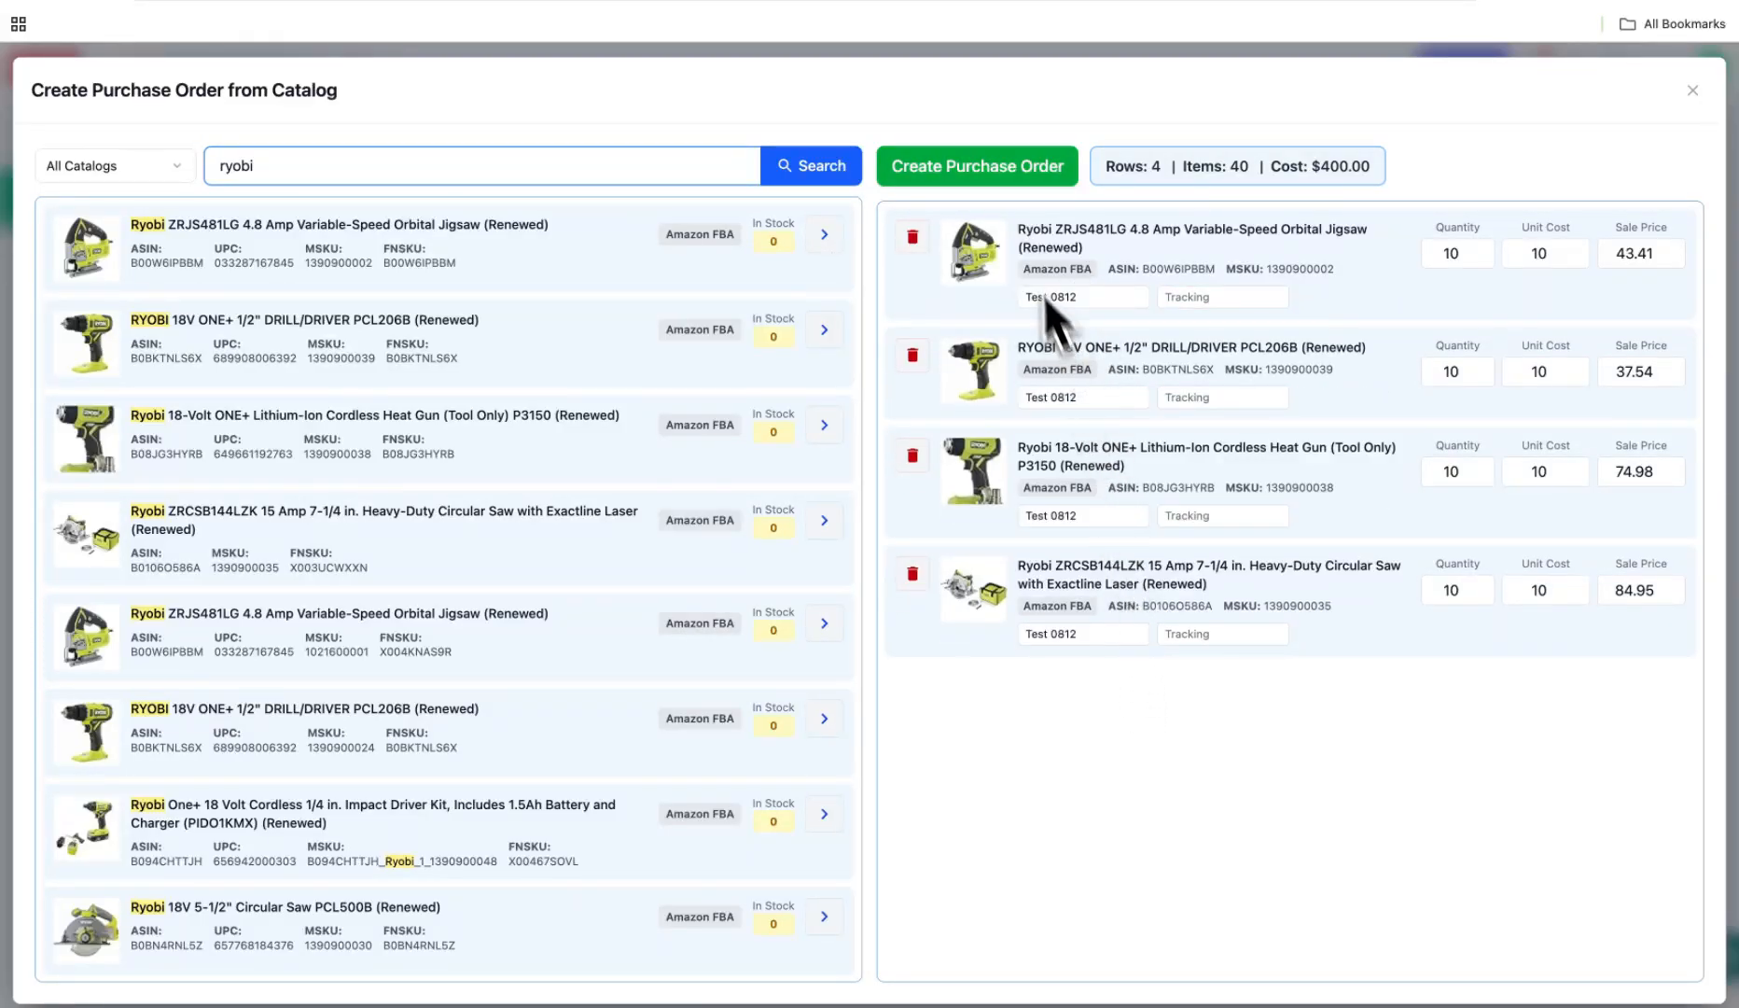
{"action": "left_click", "coordinate": [1006, 183]}
{"action": "type", "text": "Ryobi Test"}
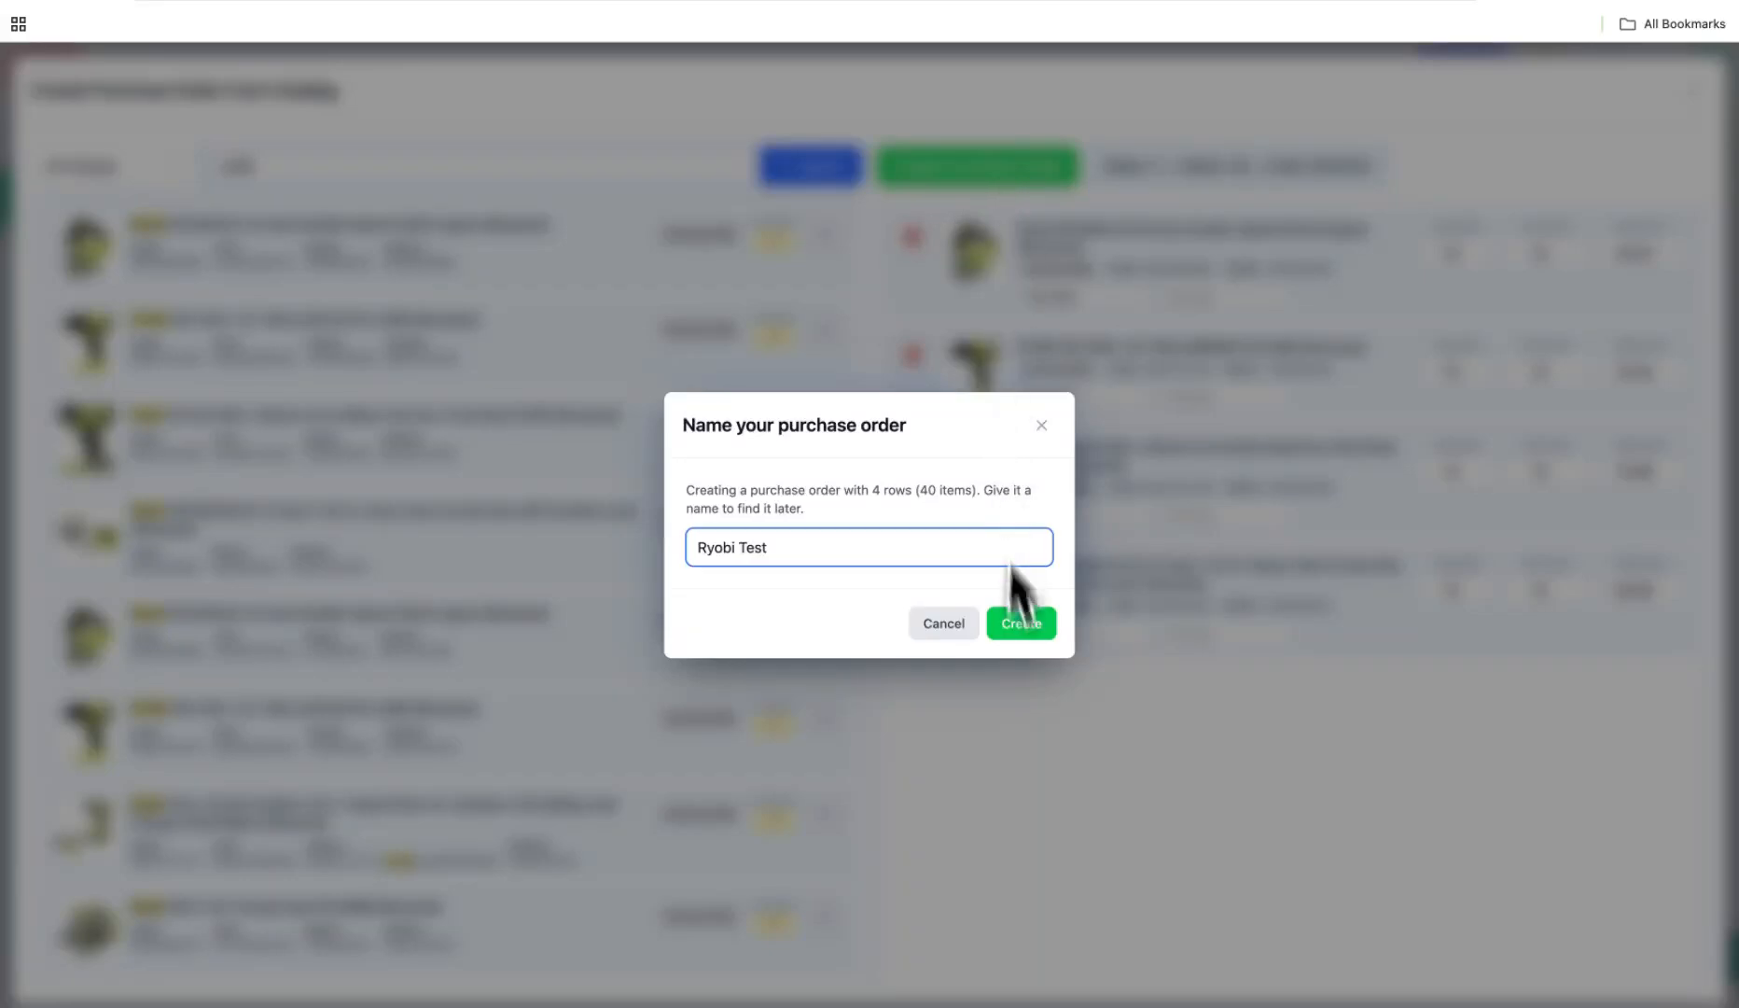
{"action": "left_click", "coordinate": [1031, 639]}
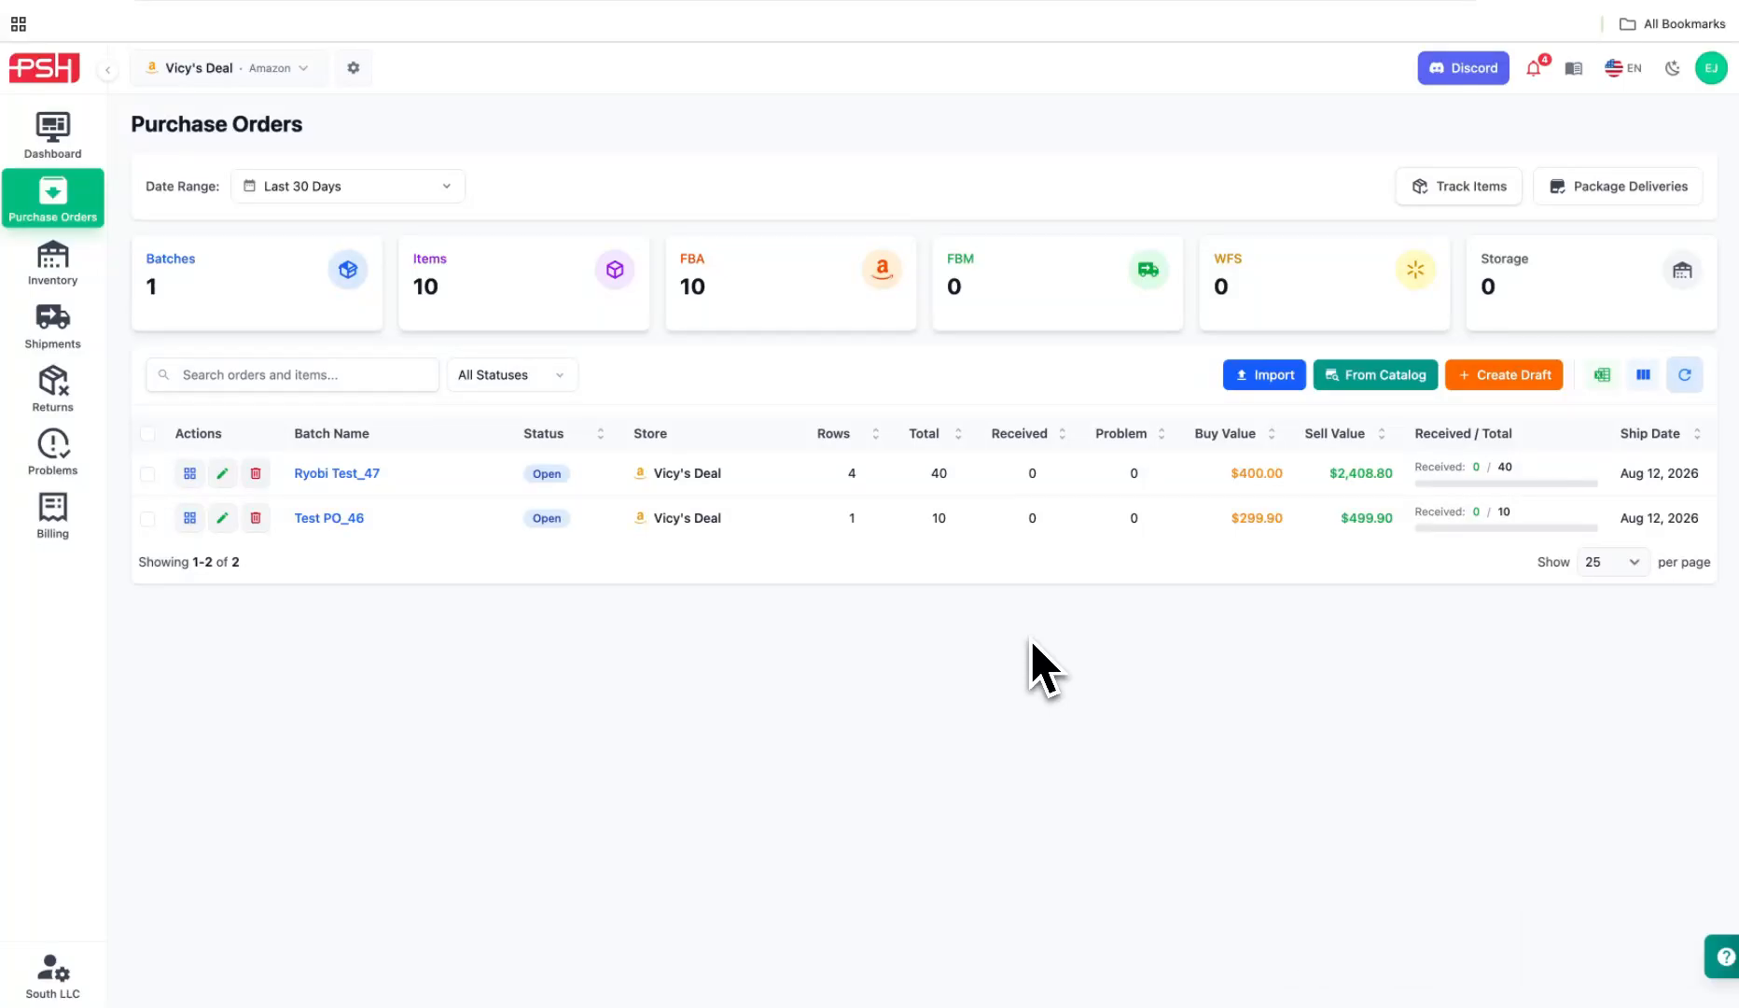
{"action": "left_click", "coordinate": [191, 478]}
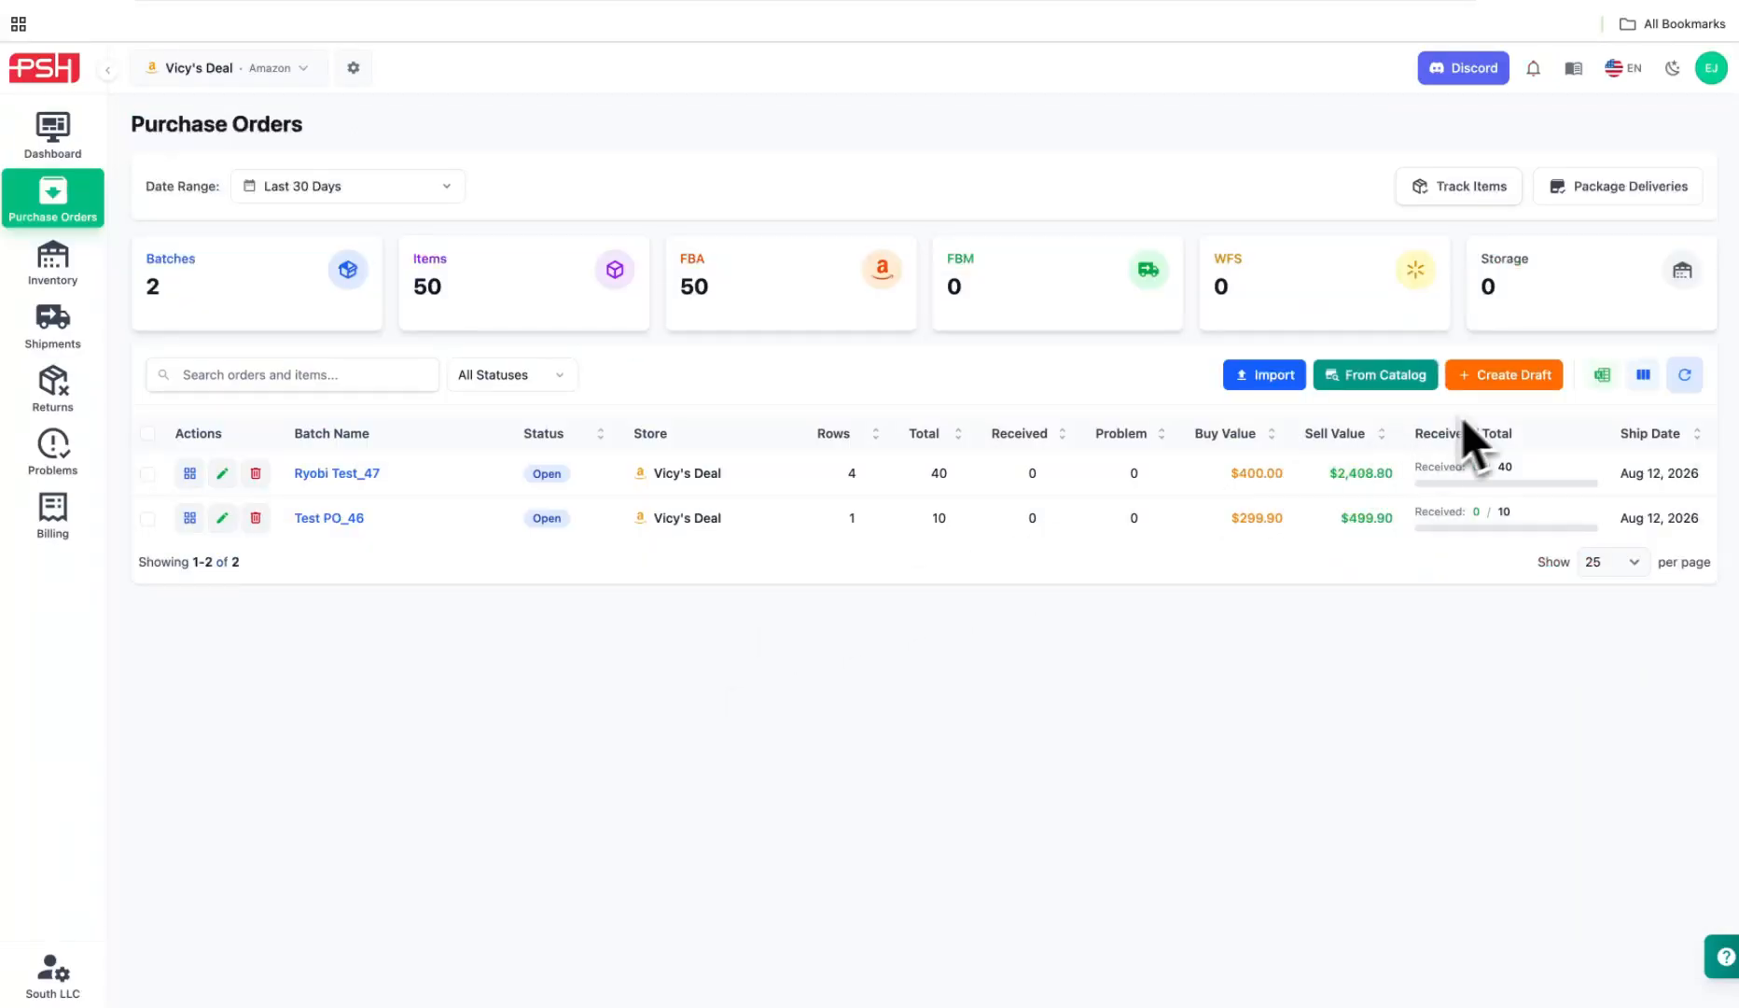
- Create a draft batch named PO Test Draft and open its workspace
{"action": "left_click", "coordinate": [1512, 379]}
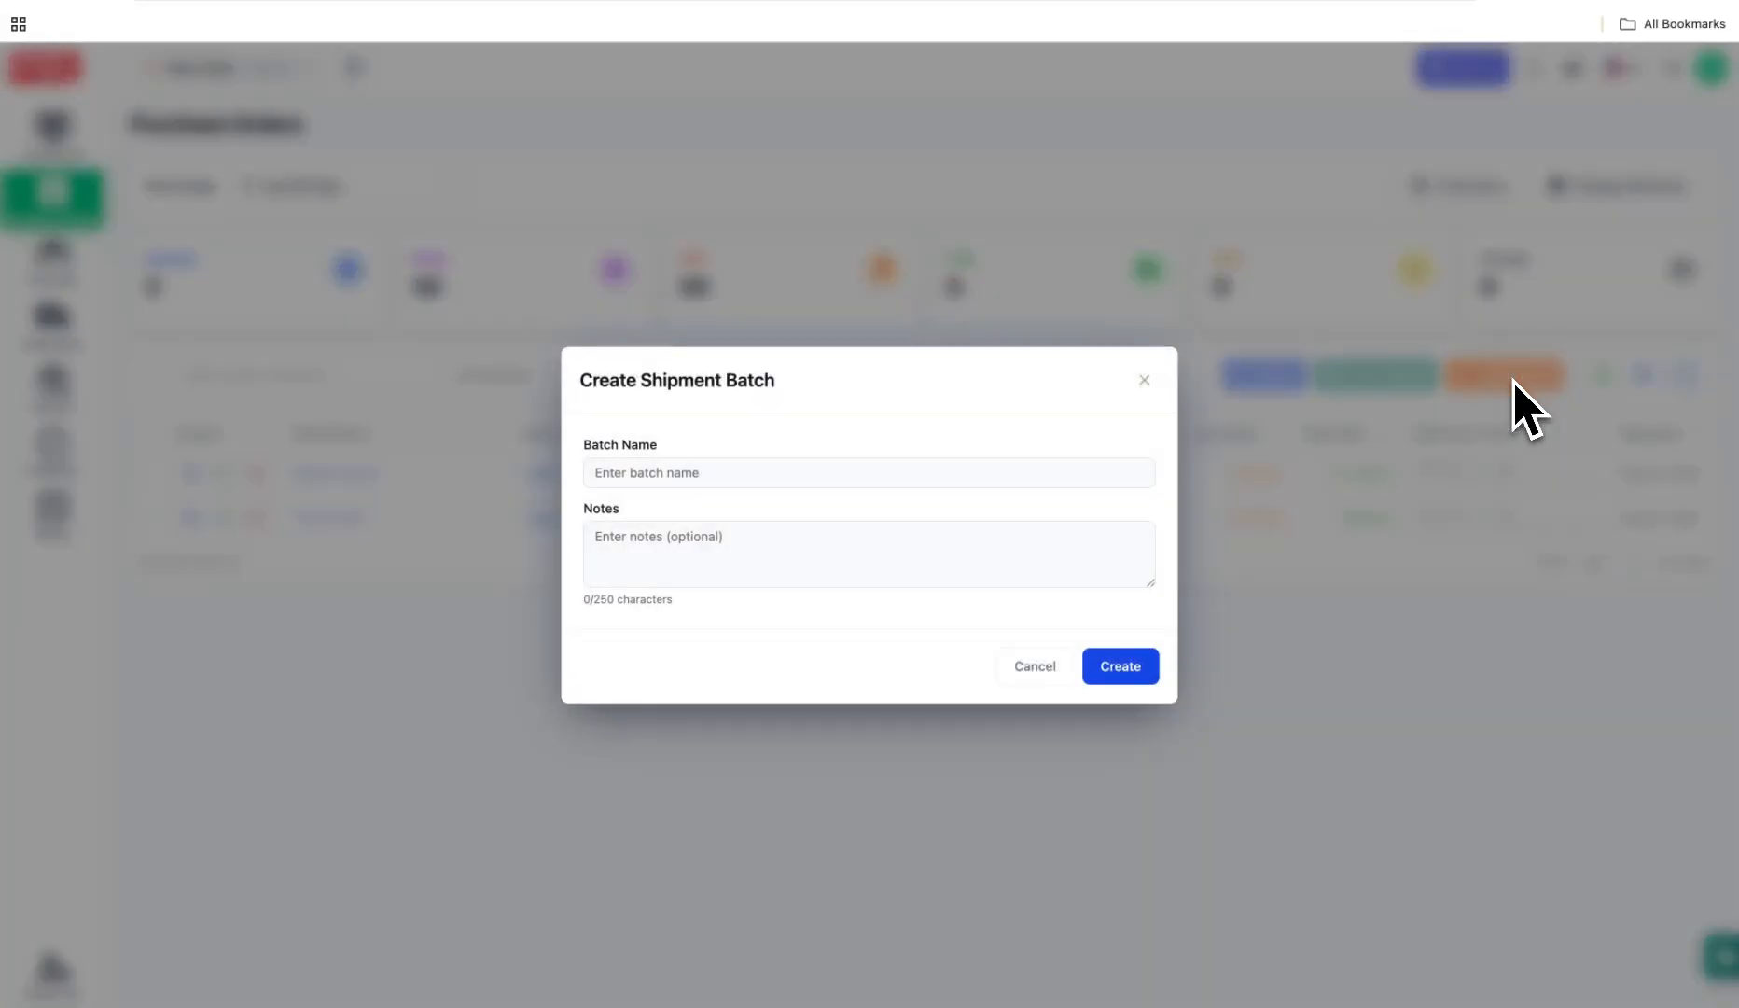
{"action": "left_click", "coordinate": [634, 472]}
{"action": "type", "text": "PO Test Draft"}
{"action": "left_click", "coordinate": [1128, 670]}
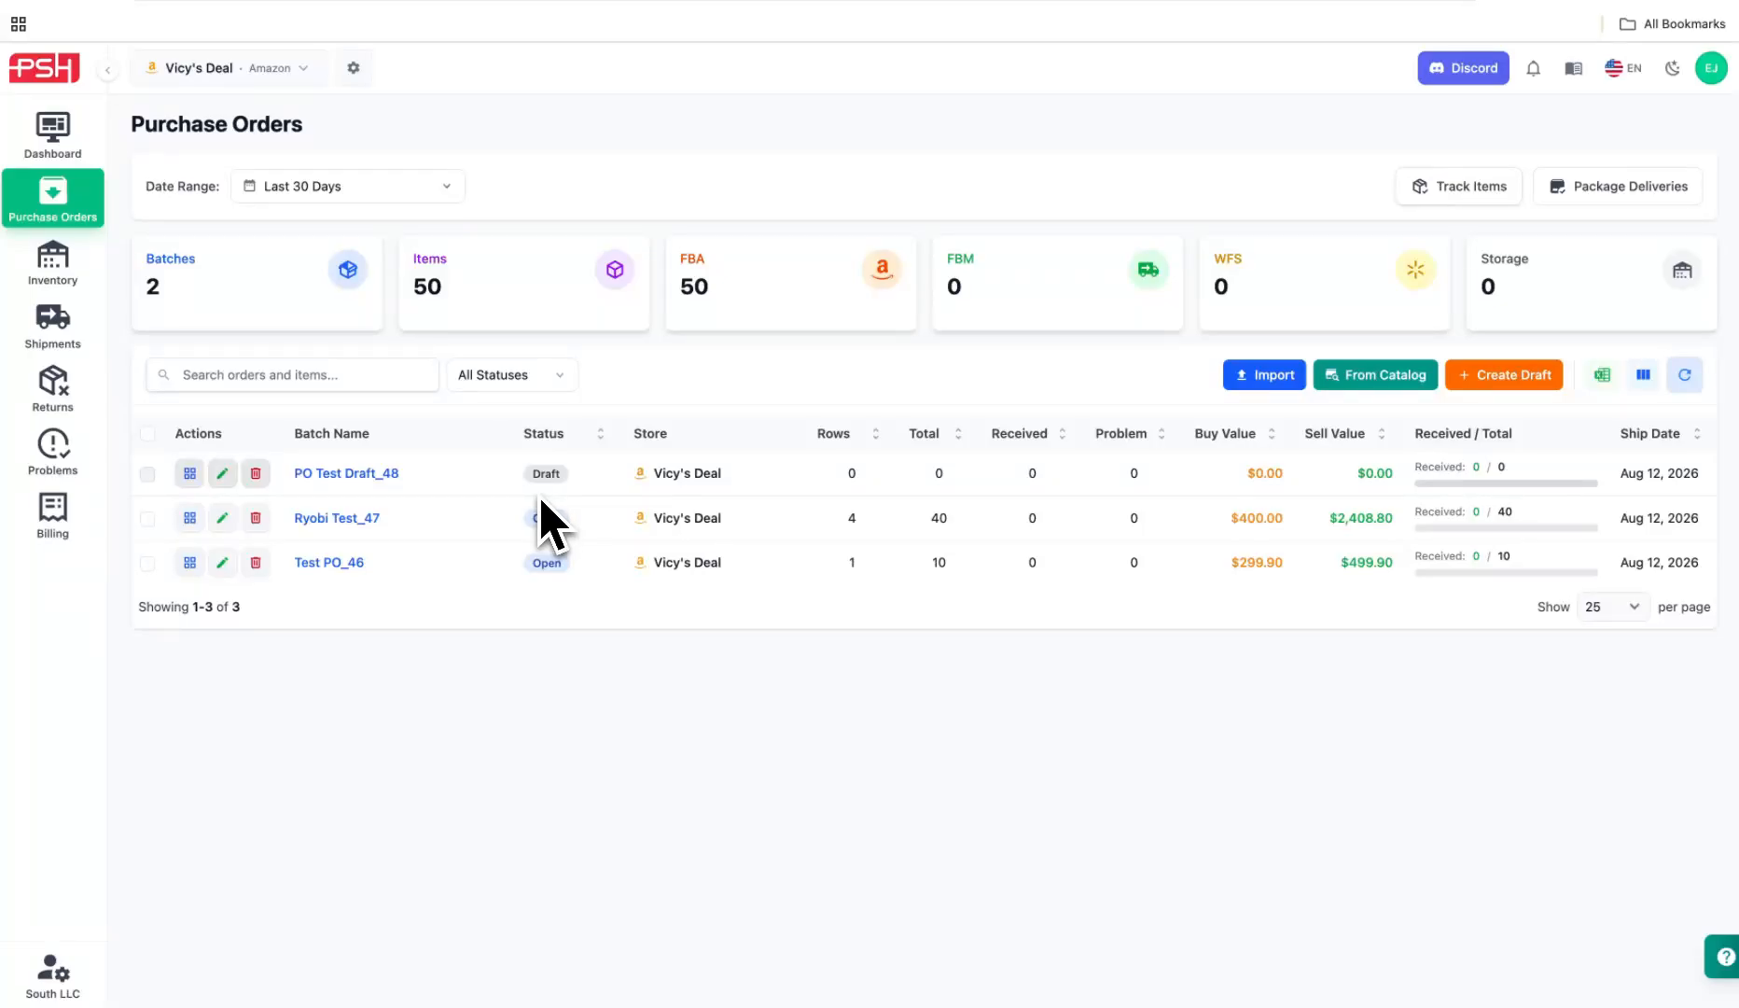
{"action": "left_click", "coordinate": [189, 474]}
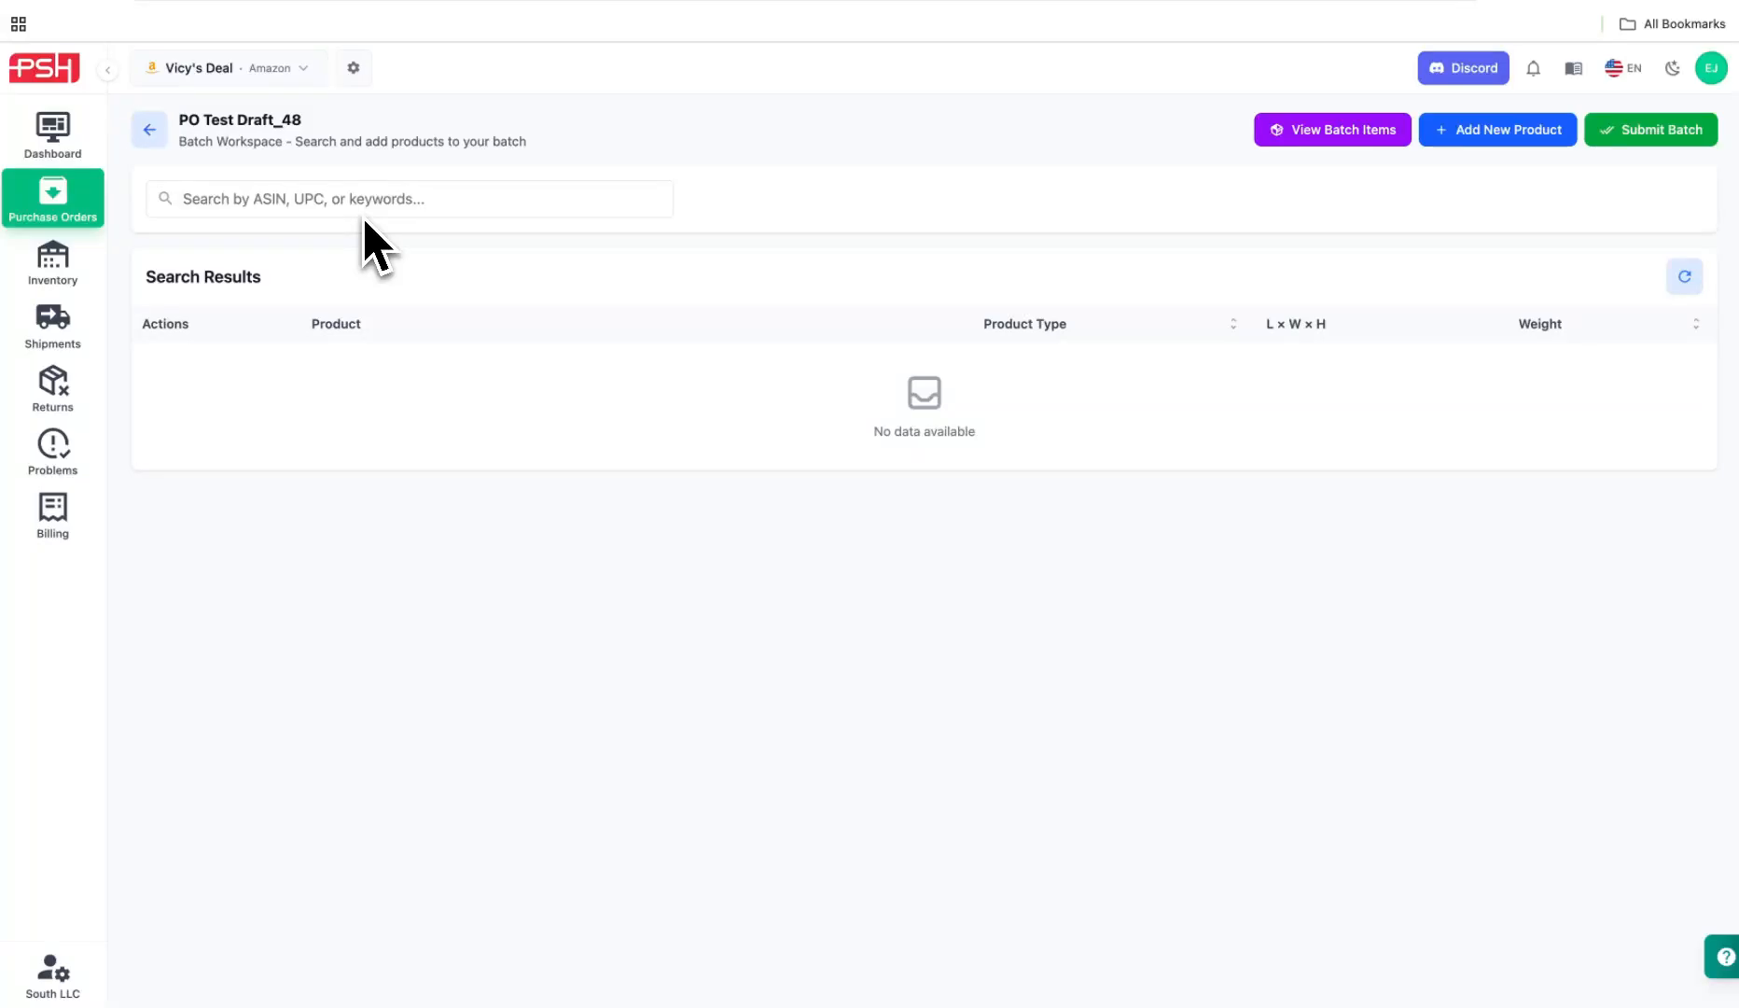
- Add the jigsaw found by ASIN B00W6IPBBM with optional fields shown: supplier Ryobi, MSKU ZRJS481LG_Ryobi_30, an order number, cost 30, price 75, quantity 10
{"action": "left_click", "coordinate": [311, 196]}
{"action": "type", "text": "B00W6IPBBM"}
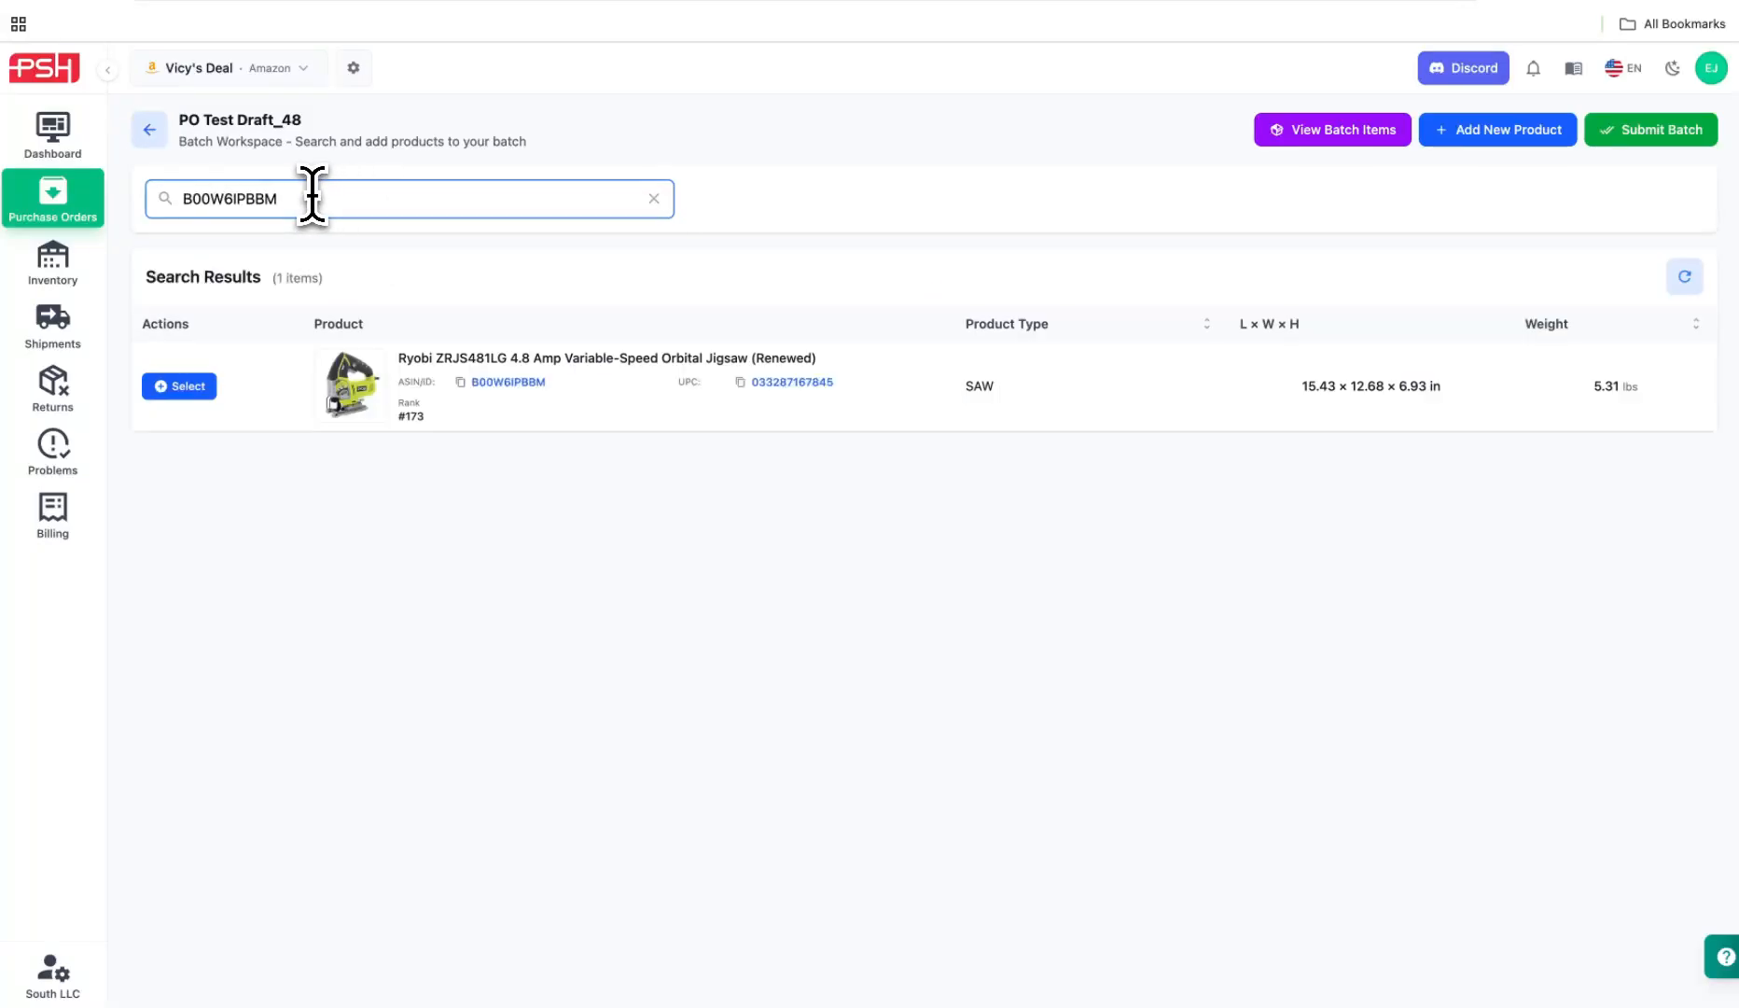
{"action": "left_click", "coordinate": [182, 385]}
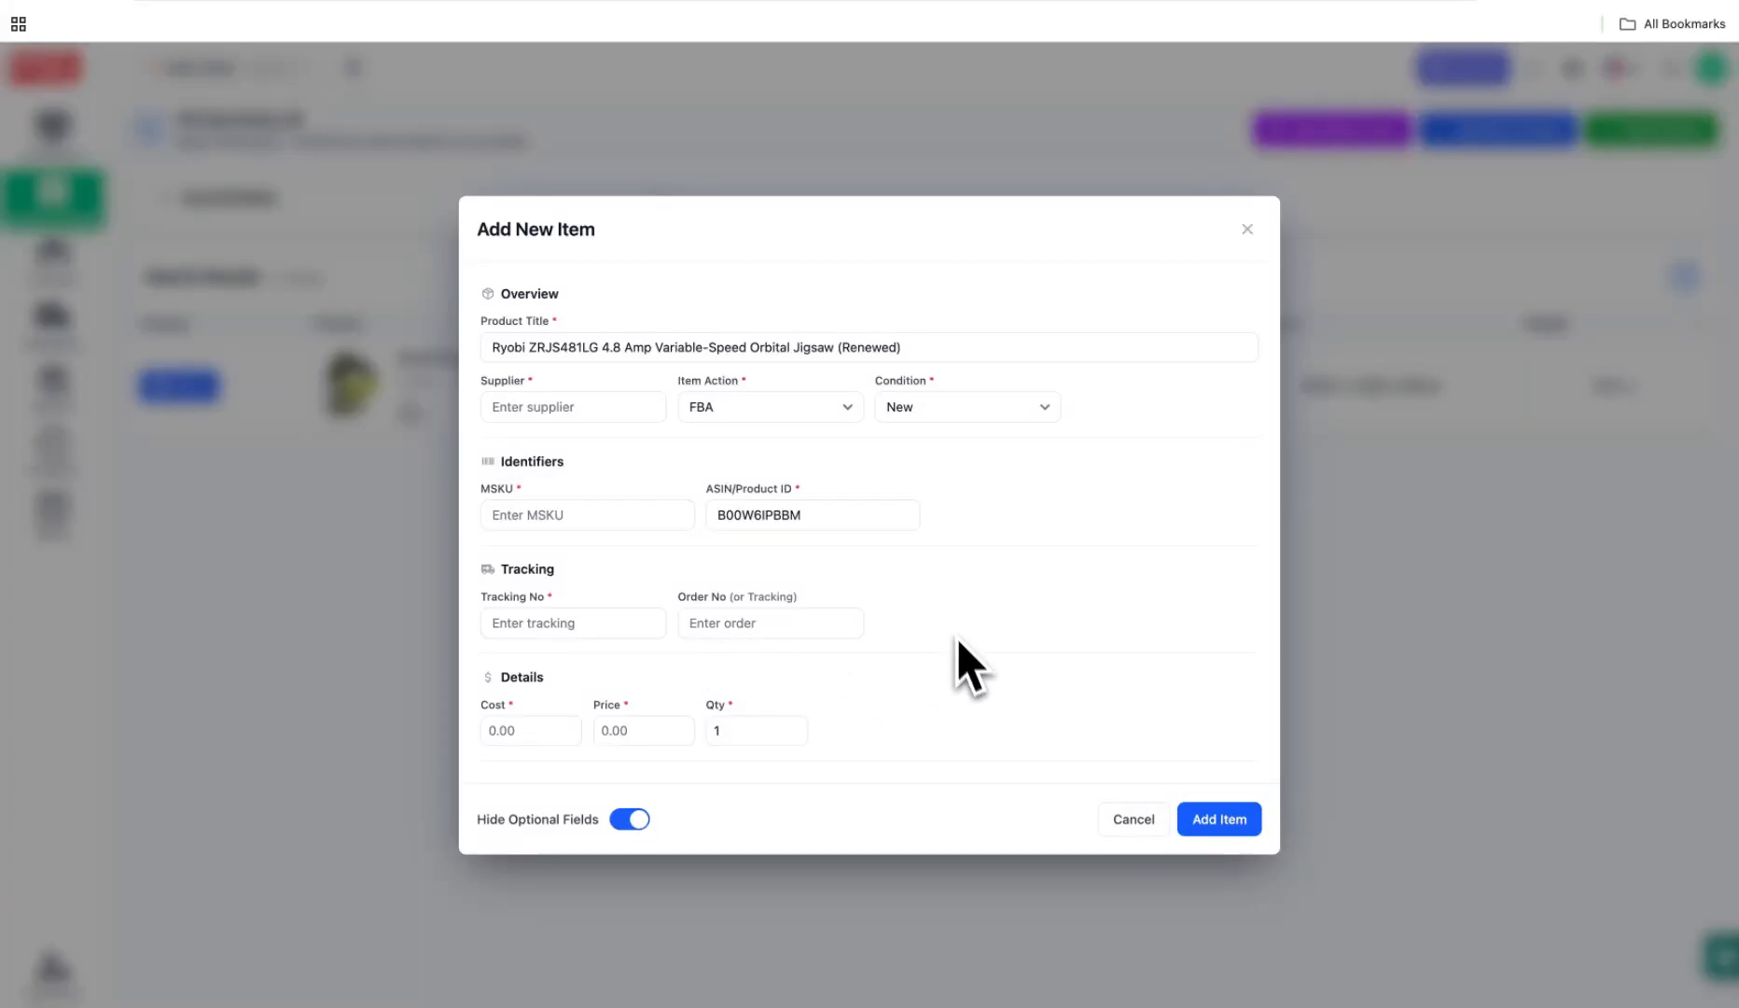
{"action": "left_click", "coordinate": [630, 819]}
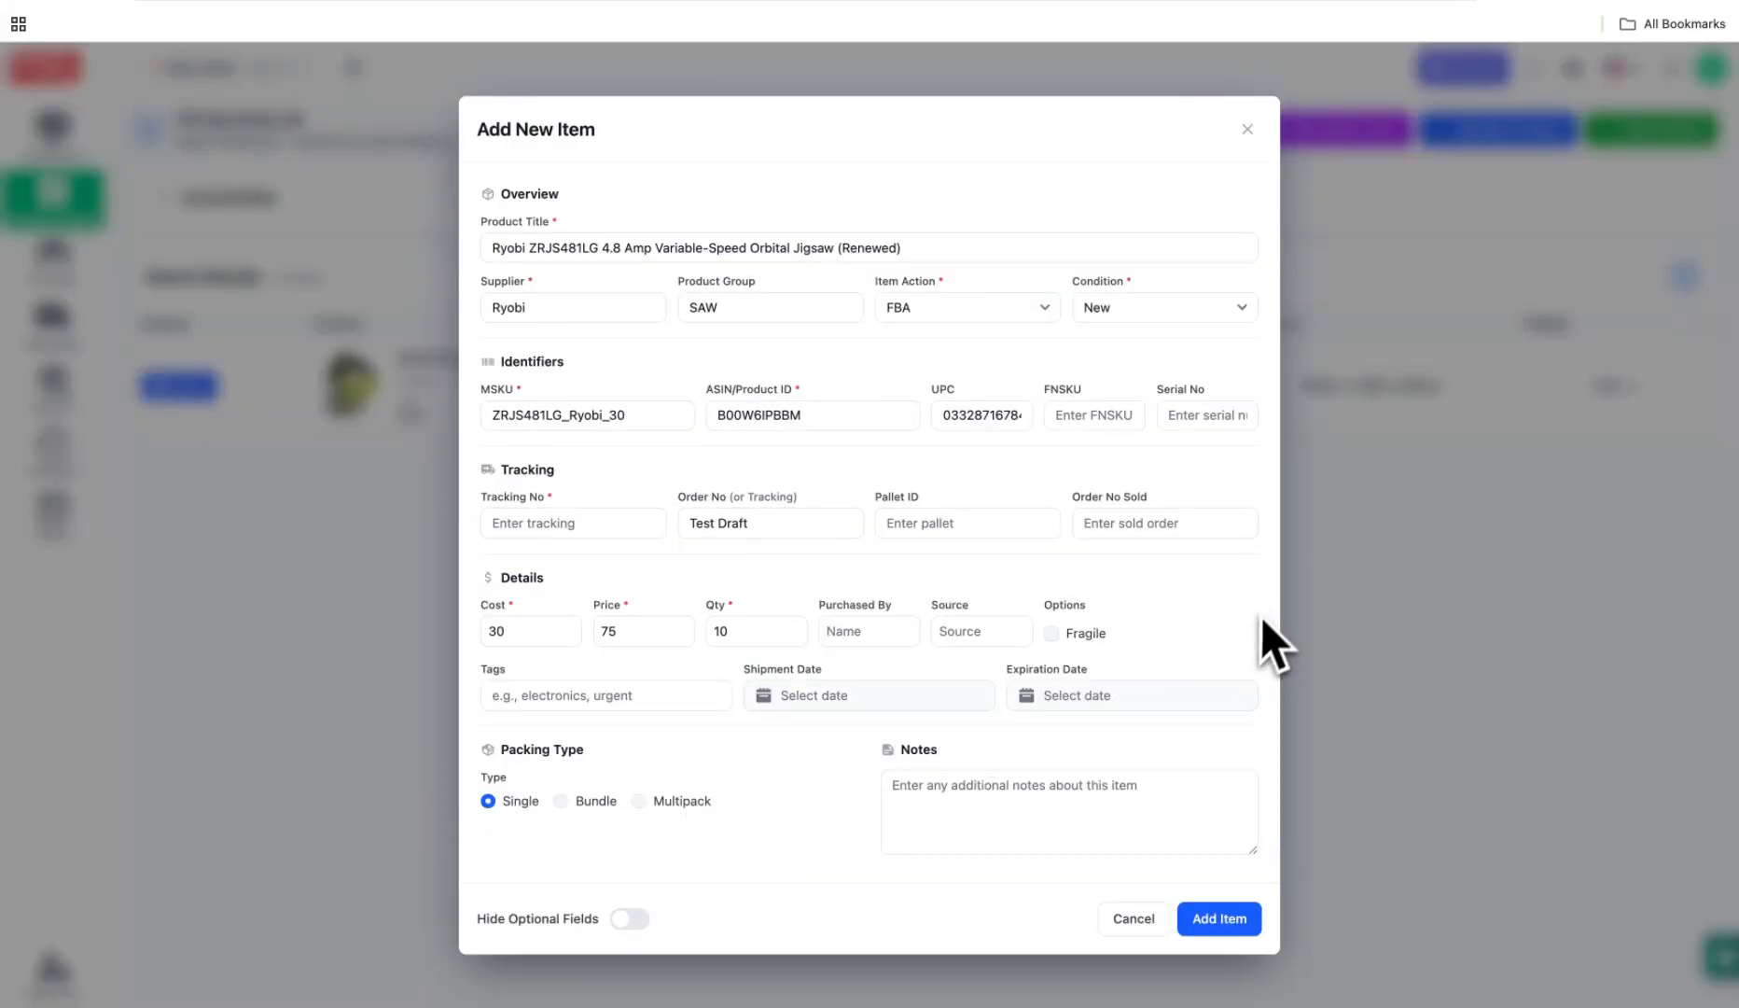
{"action": "left_click", "coordinate": [1216, 922]}
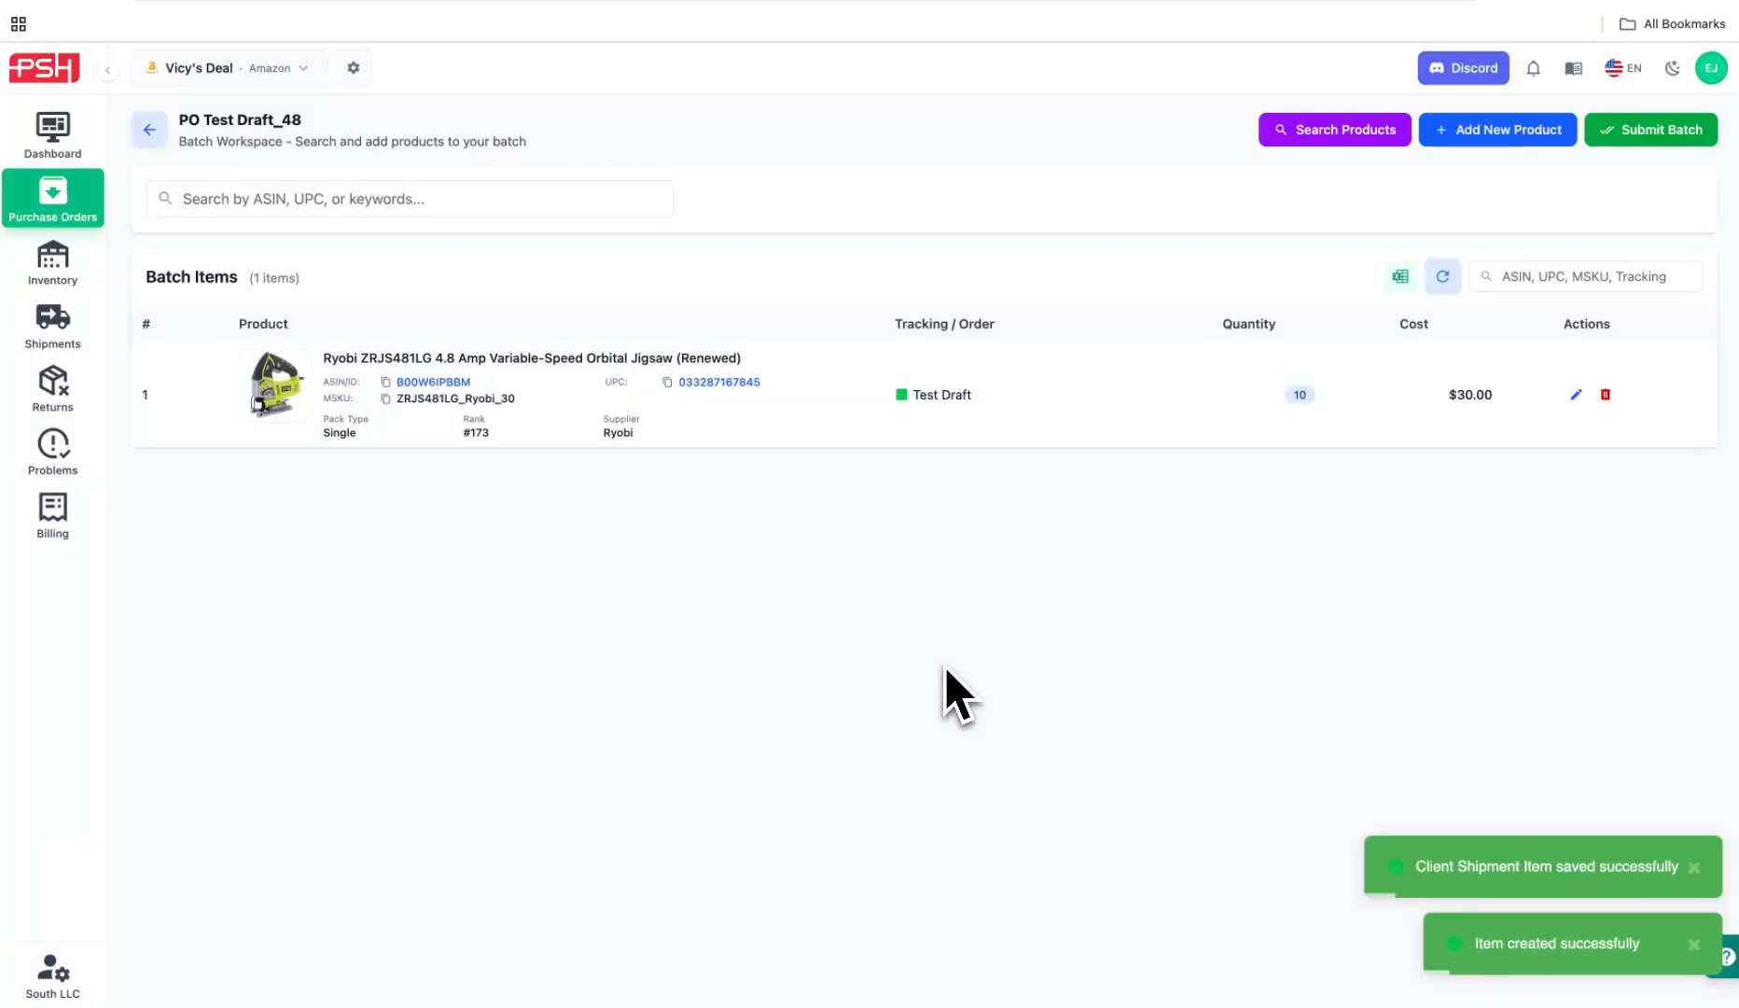
- Search for ASIN B0BKTNLS6X and add the P209D drill driver: supplier Ryobi, MSKU P209D_Ryobi_10, an order number, cost 10, price 30, quantity 10
{"action": "left_click", "coordinate": [266, 211]}
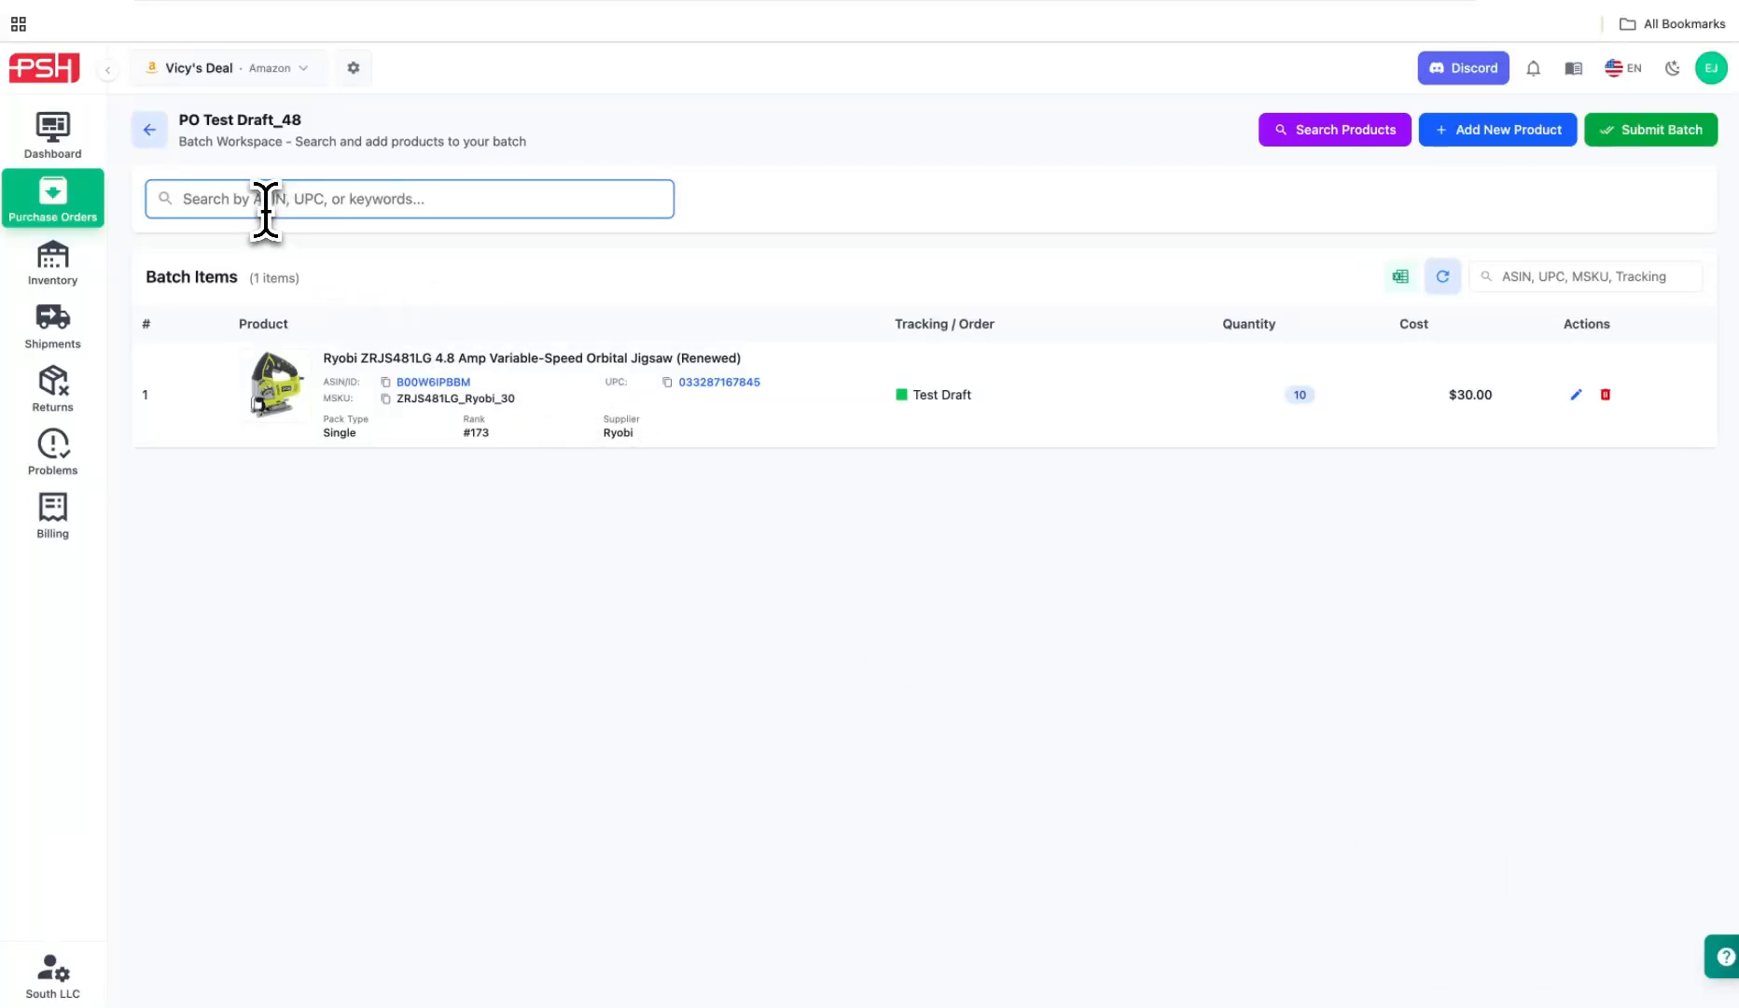
{"action": "type", "text": "B0BKTNLSCG"}
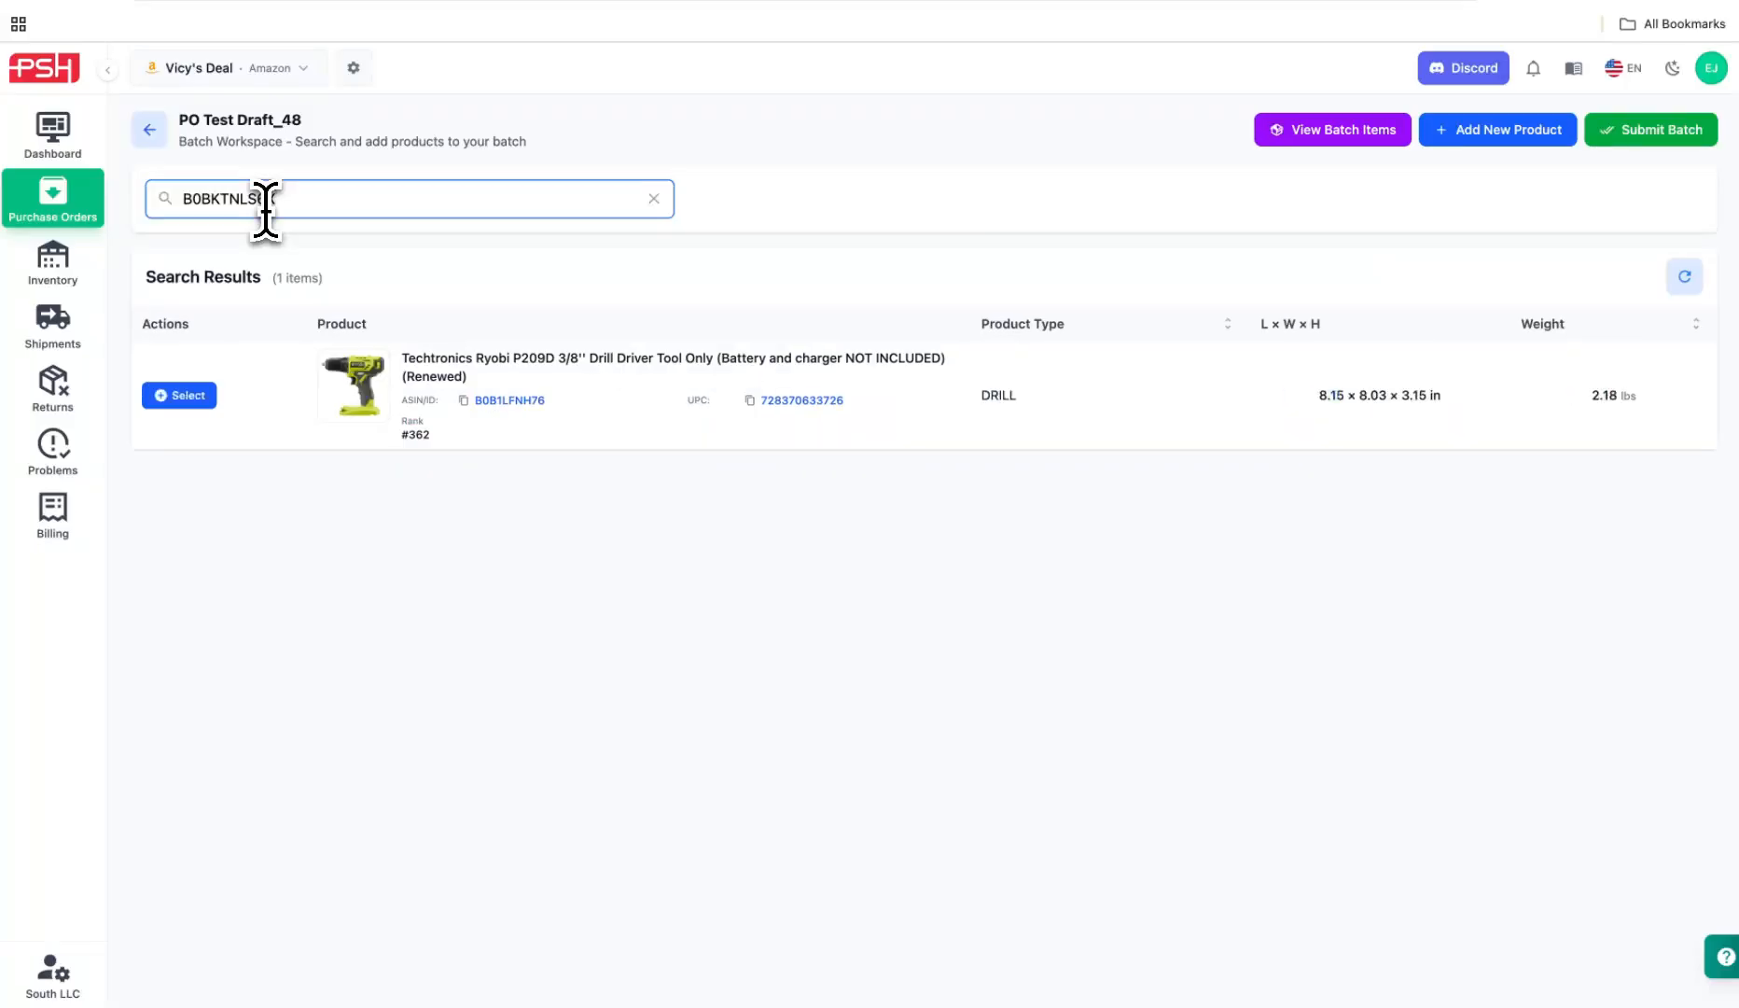
{"action": "left_click", "coordinate": [187, 398]}
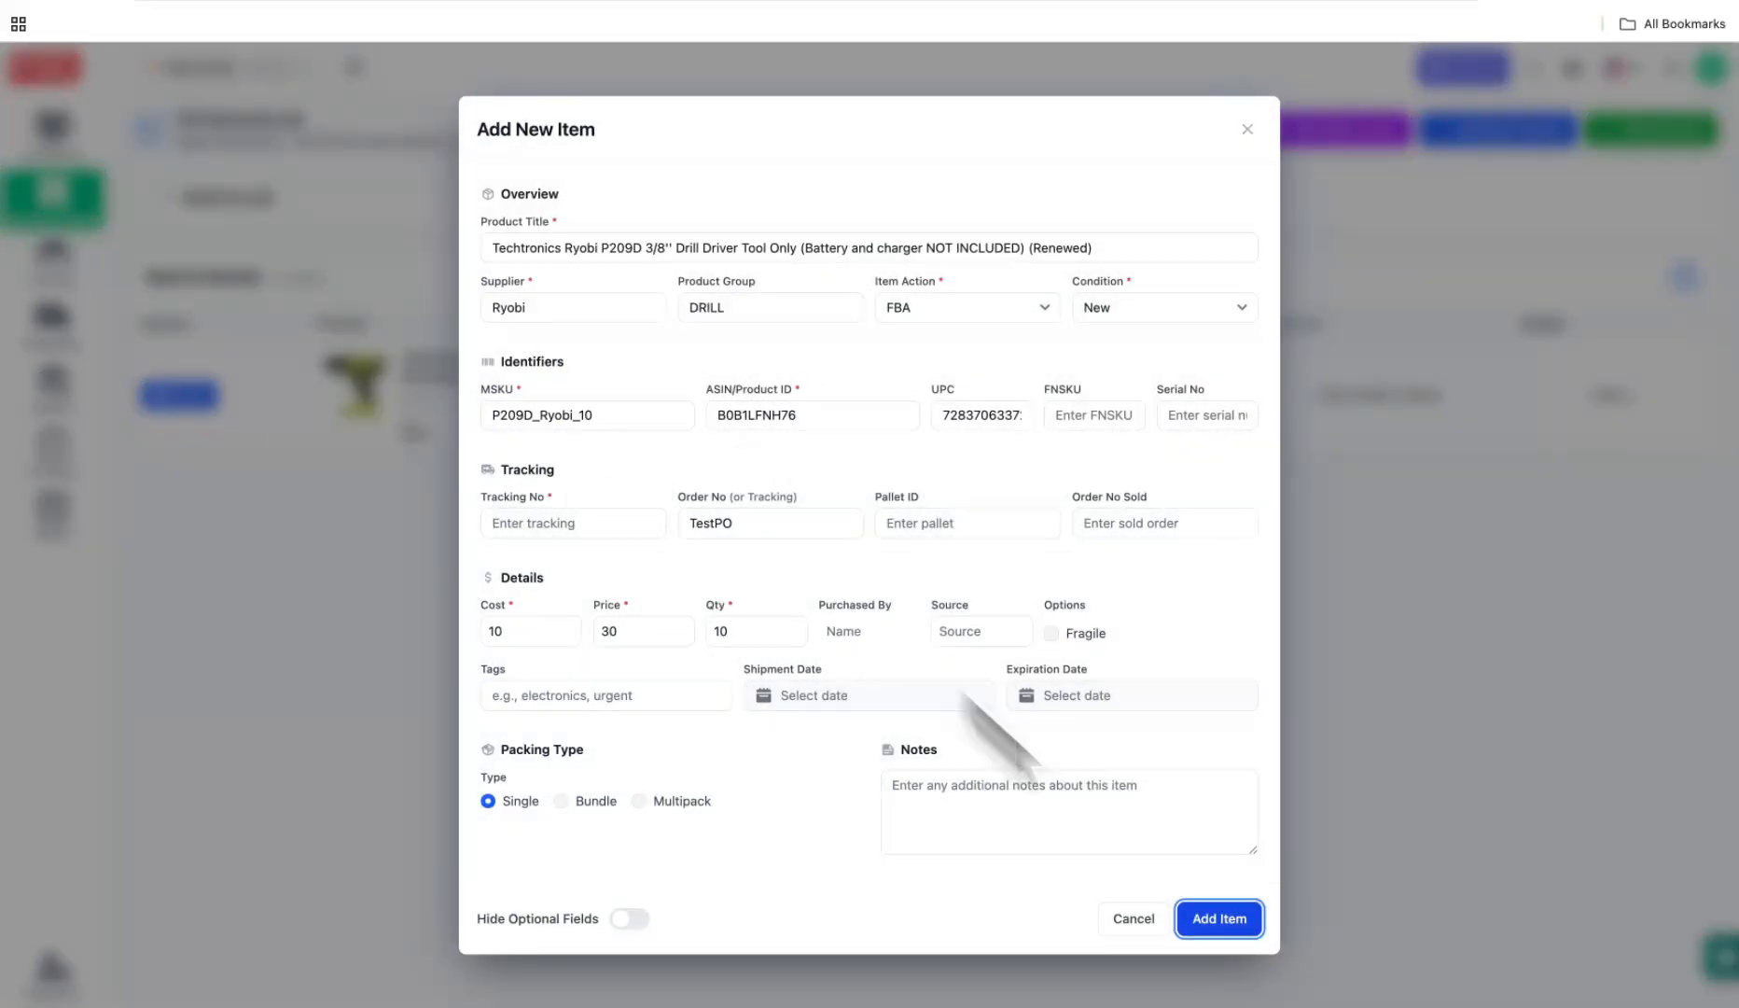
{"action": "left_click", "coordinate": [1218, 918]}
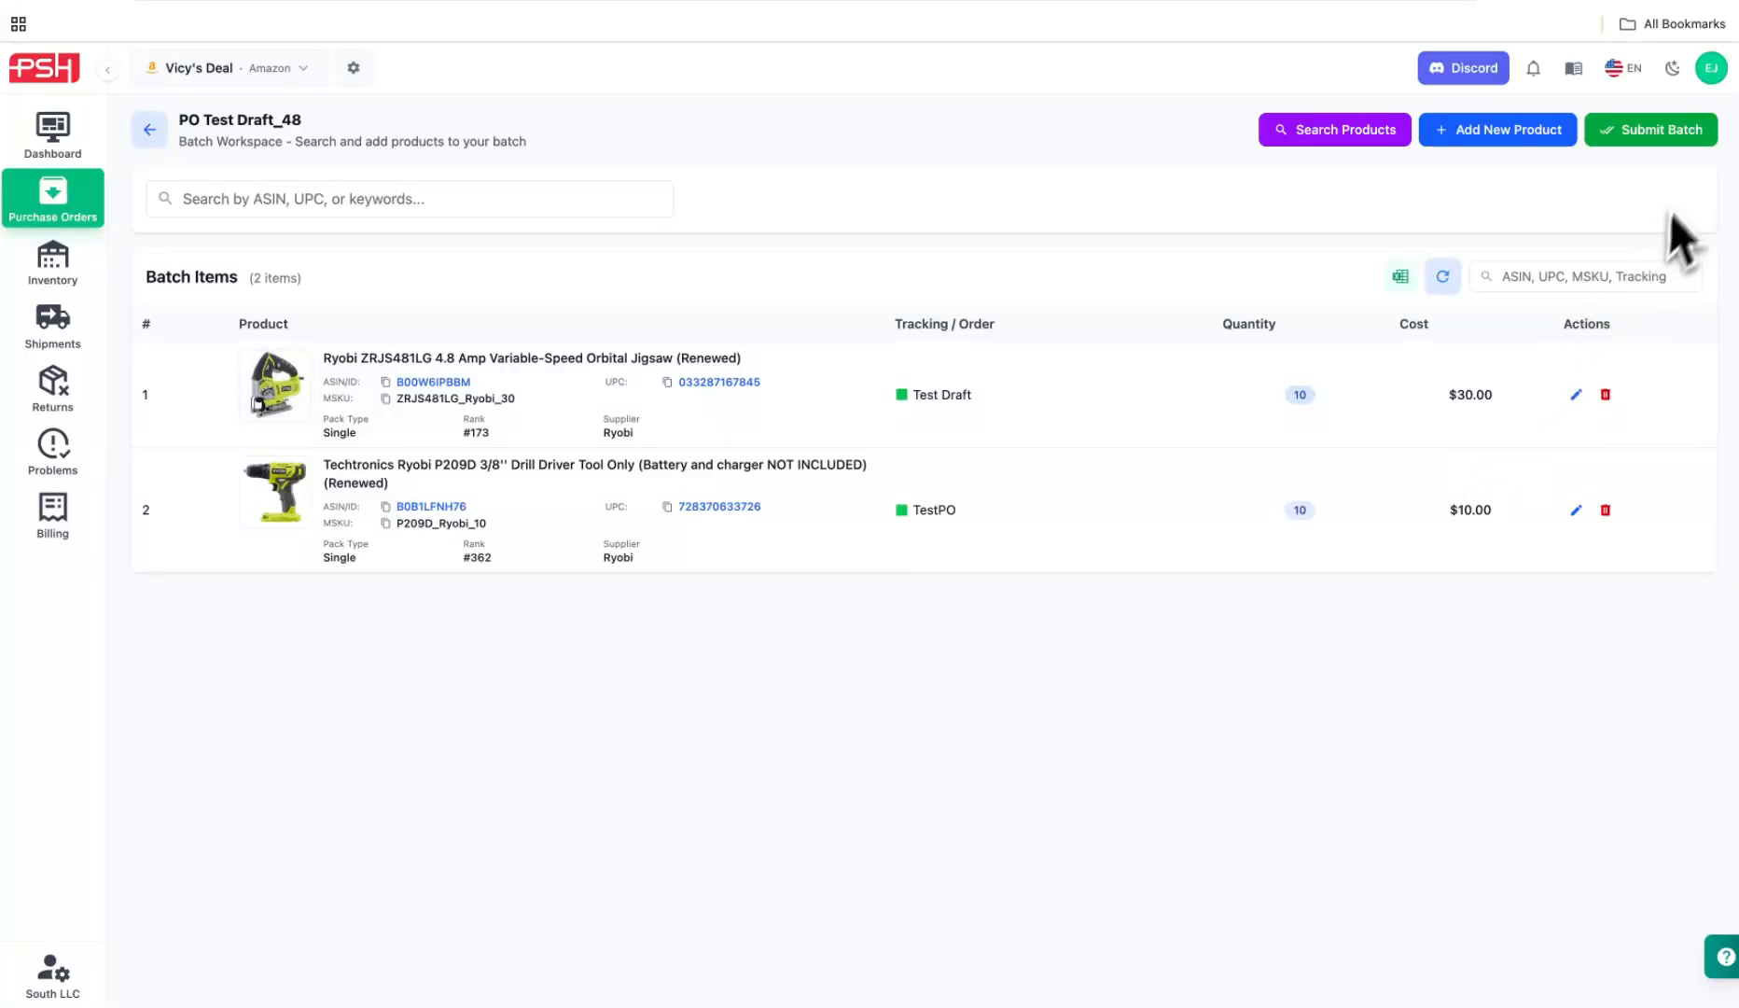
- Submit the PO Test Draft batch and open its purchase order items
{"action": "left_click", "coordinate": [1656, 130]}
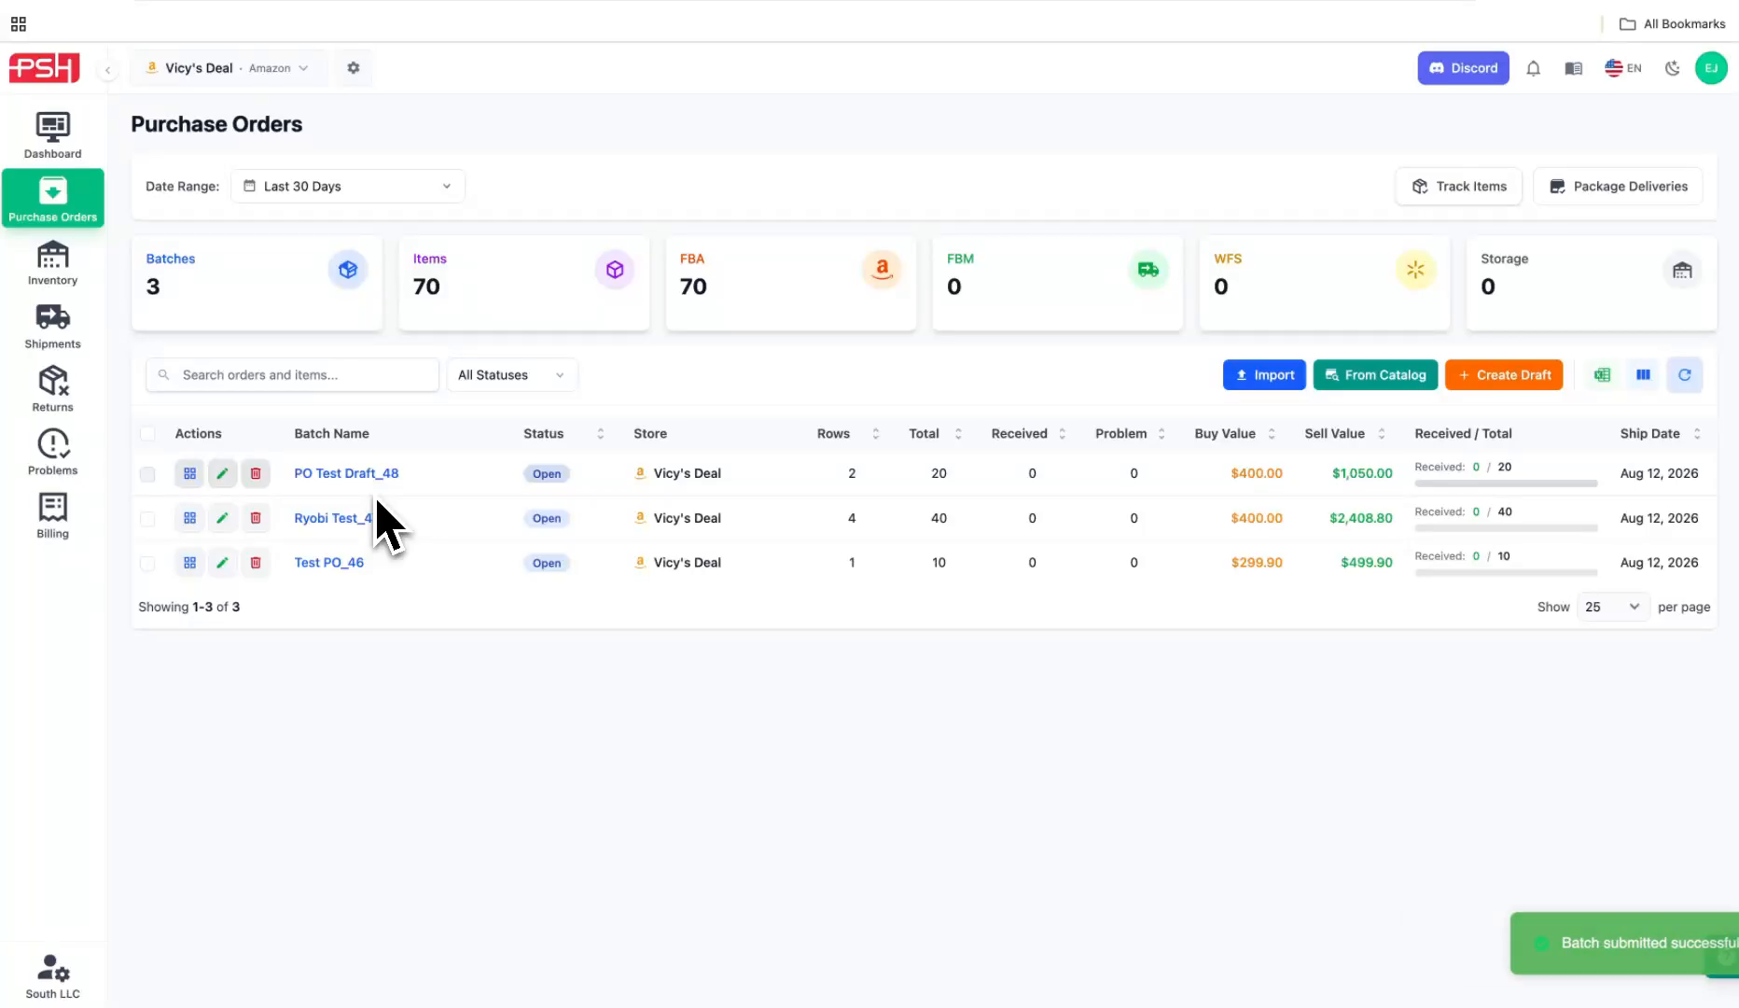
{"action": "left_click", "coordinate": [191, 483]}
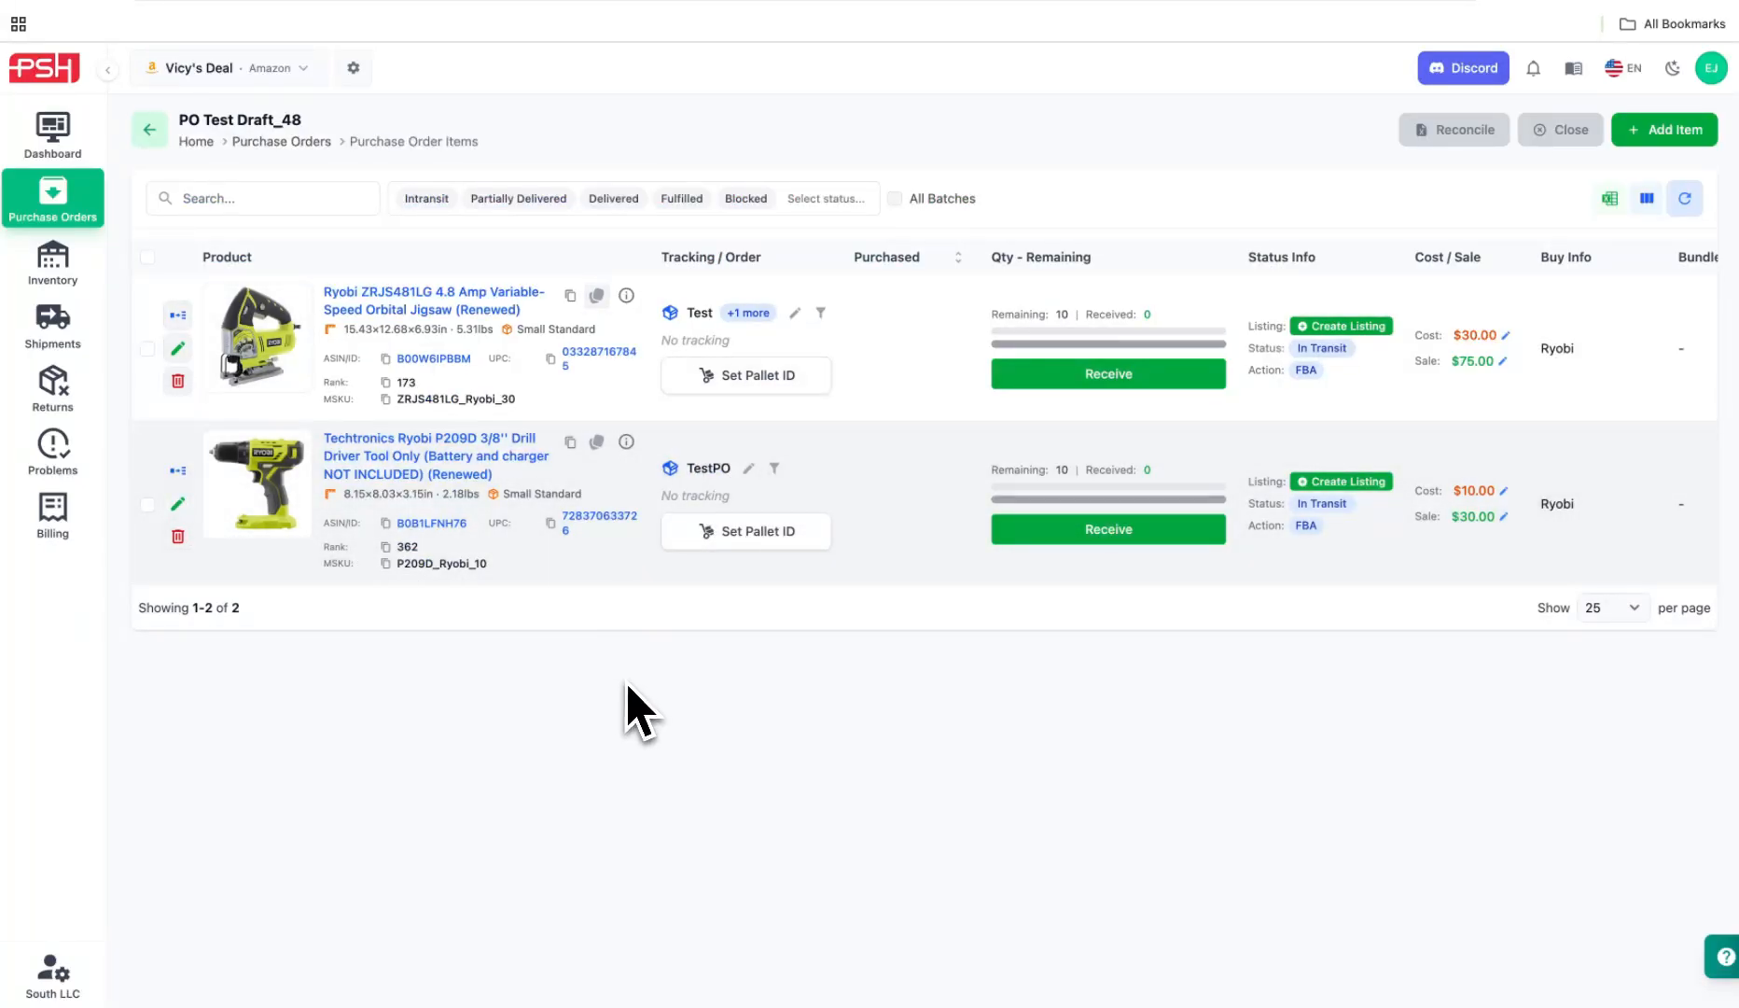